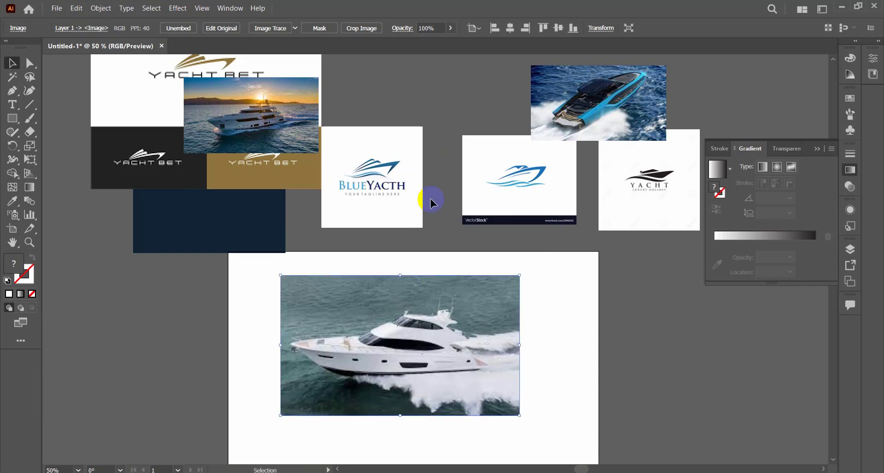
Rearrange the reference logos and the two smaller boat photos beside the artboard, keeping the white yacht photo on the artboard.
left_click_drag(299, 164, 183, 130)
left_click_drag(289, 104, 263, 245)
left_click_drag(435, 322, 466, 339)
left_click_drag(613, 113, 168, 383)
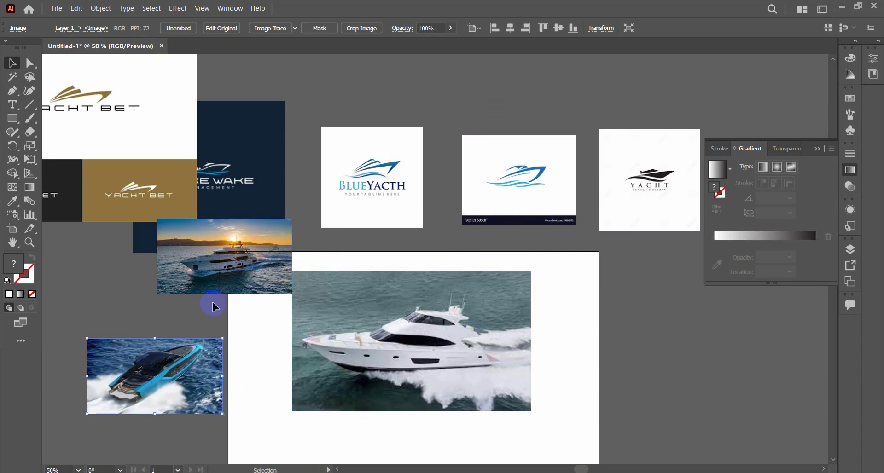
left_click_drag(208, 287, 112, 306)
left_click_drag(139, 409, 128, 393)
left_click_drag(343, 378, 359, 355)
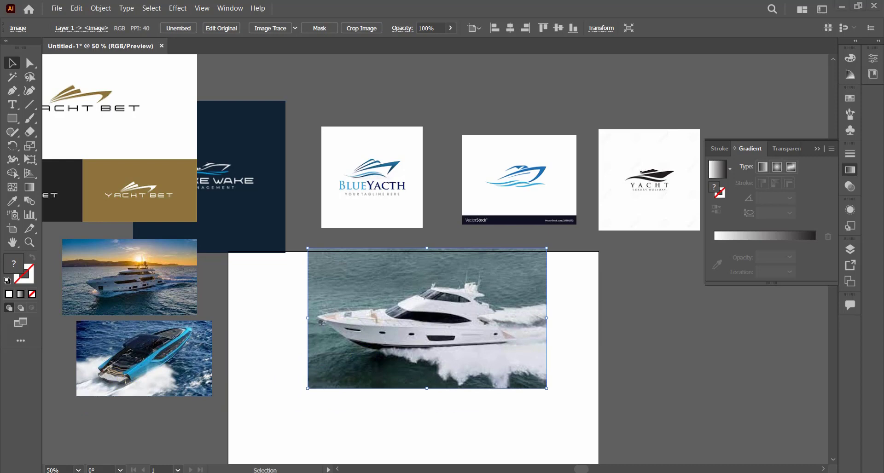
left_click_drag(365, 369, 351, 391)
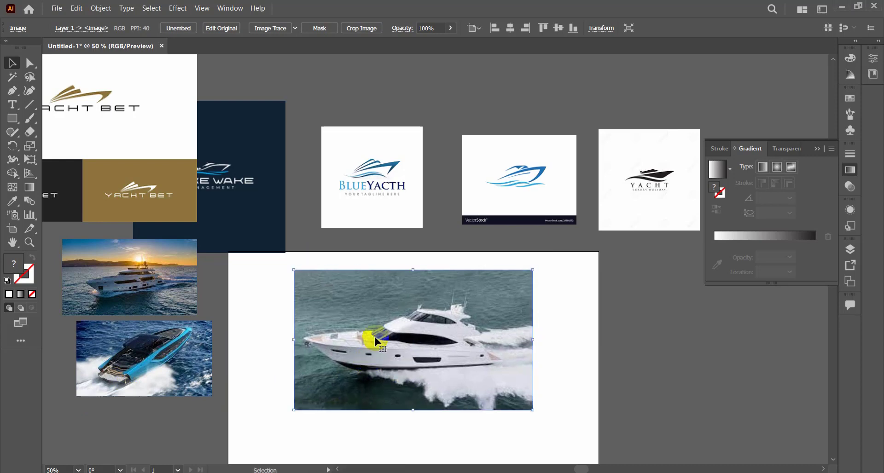
Reflect the white yacht photo across the vertical axis at 90°.
right_click(380, 315)
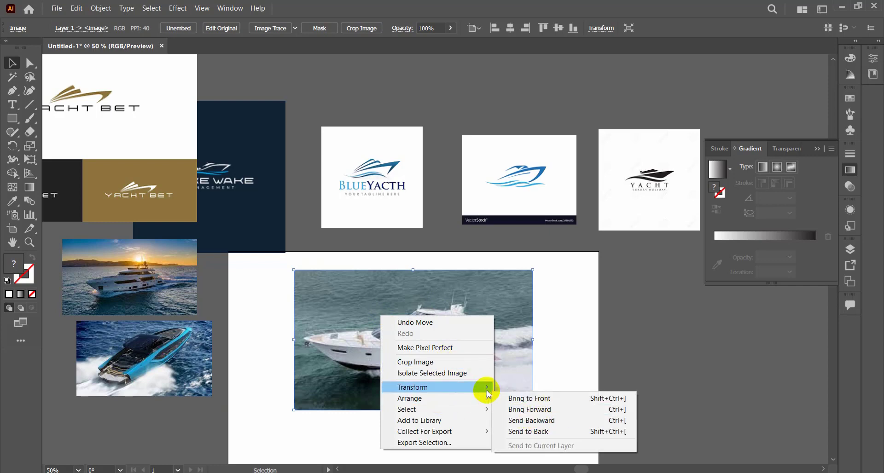
mouse_move(479, 387)
left_click(529, 423)
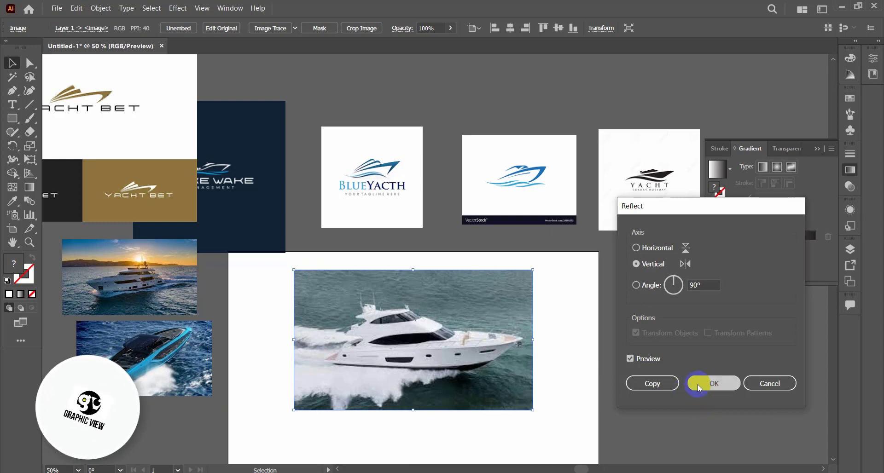
left_click(709, 383)
left_click(564, 383)
Reposition the mirrored yacht photo on the artboard and lock it in place.
scroll(442, 338, "up", 1)
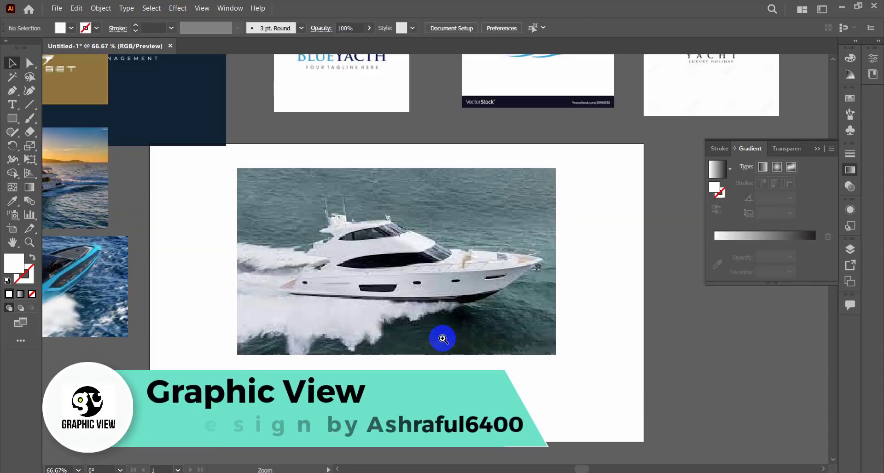
left_click(477, 308)
left_click_drag(515, 264, 477, 305)
key("ctrl+2")
left_click(479, 301, "ctrl")
left_click(471, 266, "ctrl+alt")
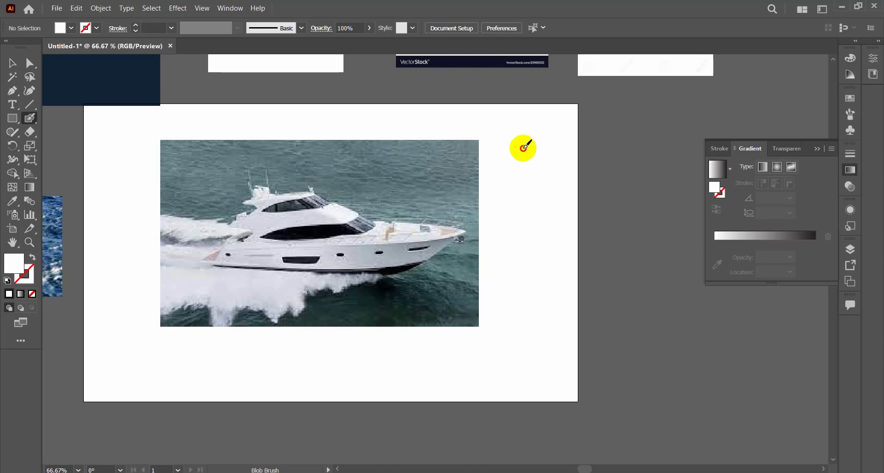
left_click_drag(523, 147, 543, 138)
key("ctrl+z")
key("ctrl+z")
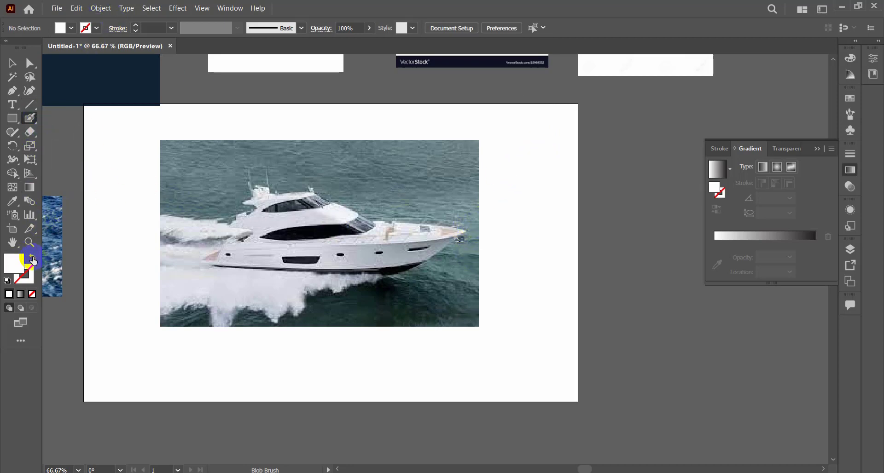
Set an orange stroke with no fill and paint a few Blob Brush test strokes beside the yacht photo.
left_click(32, 259)
left_click(95, 28)
left_click(104, 48)
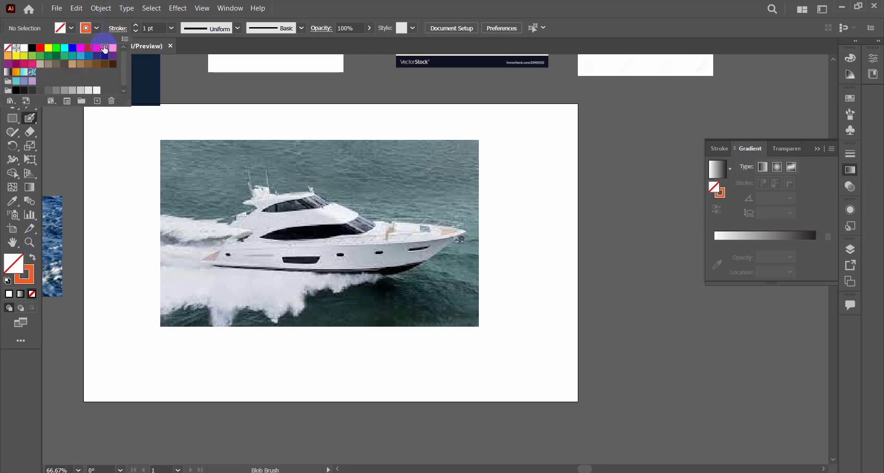
left_click(509, 186)
mouse_move(509, 187)
left_mouse_down()
mouse_move(530, 157)
mouse_move(575, 134)
left_mouse_up()
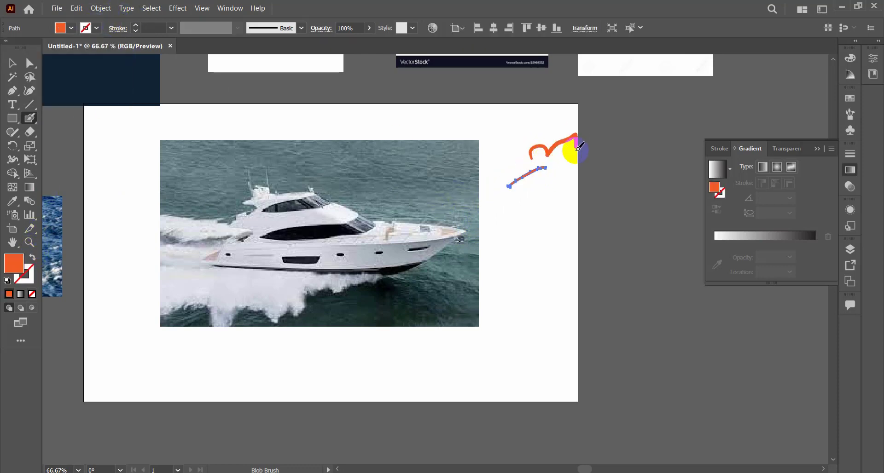
left_click_drag(566, 171, 595, 216)
left_click(415, 277, "ctrl")
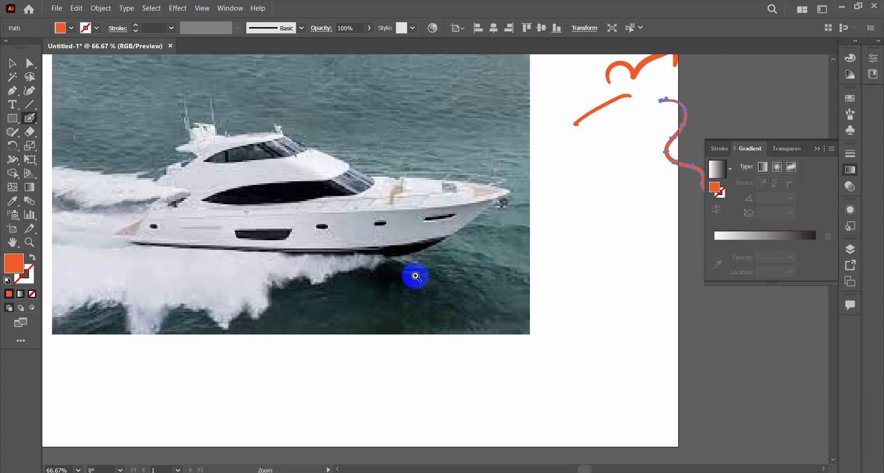
left_click_drag(419, 239, 282, 210)
left_click(325, 236, "ctrl+alt")
left_click(355, 236, "ctrl+alt")
left_click_drag(244, 229, 399, 231)
key("ctrl+z")
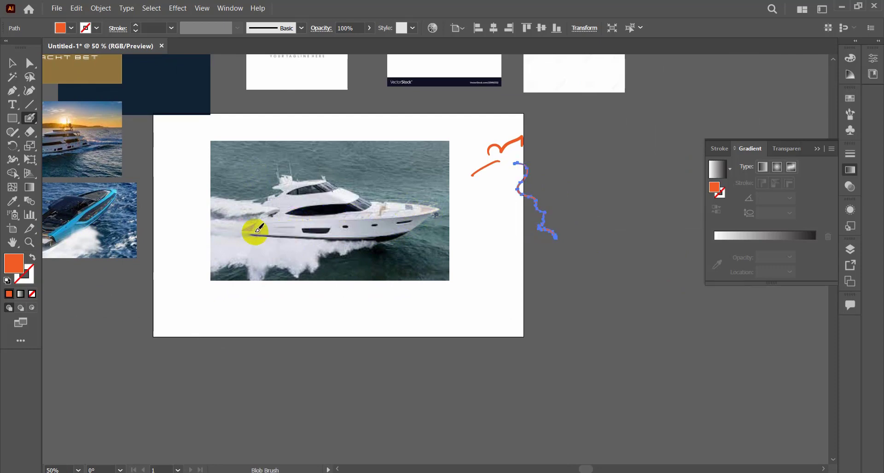
Trace the yacht's hull over the photo with orange Blob Brush strokes along its bottom, bow, stern and deck line.
left_click_drag(246, 232, 376, 236)
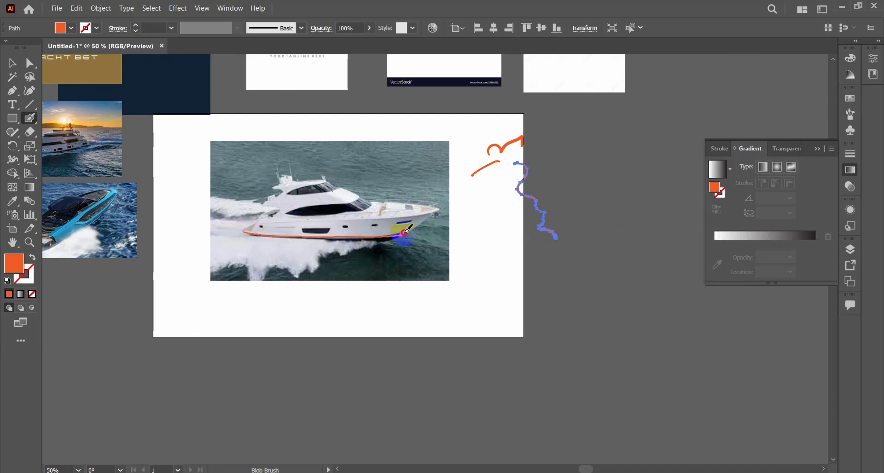
left_click_drag(440, 213, 439, 212)
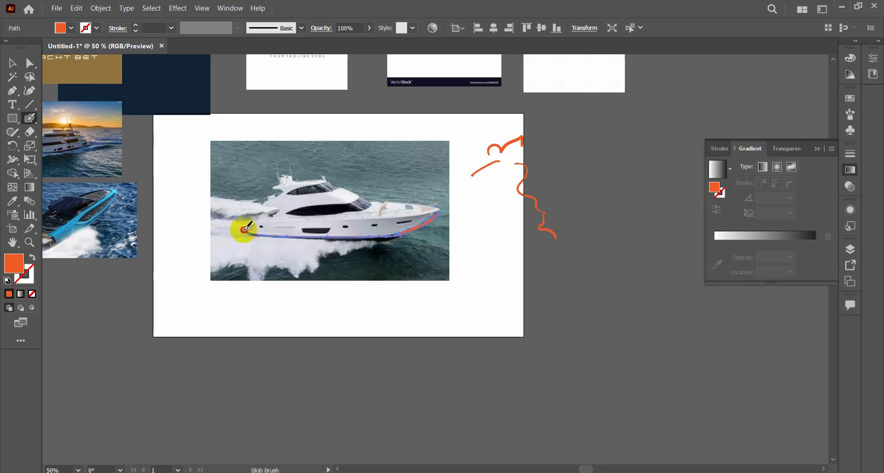
mouse_move(243, 231)
left_mouse_down()
mouse_move(260, 217)
mouse_move(255, 222)
mouse_move(390, 219)
mouse_move(436, 206)
left_mouse_up()
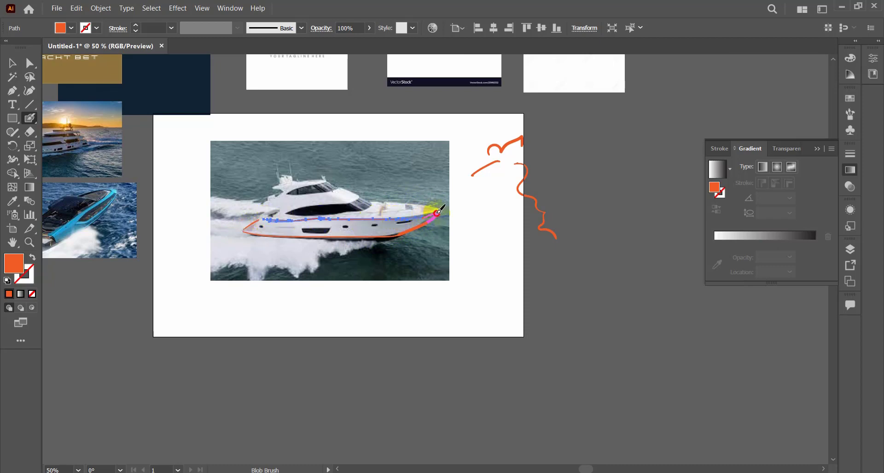
Trace the yacht's cabin, flybridge roof, mast antennas and foredeck over the photo with orange Blob Brush strokes.
left_click_drag(287, 210, 355, 198)
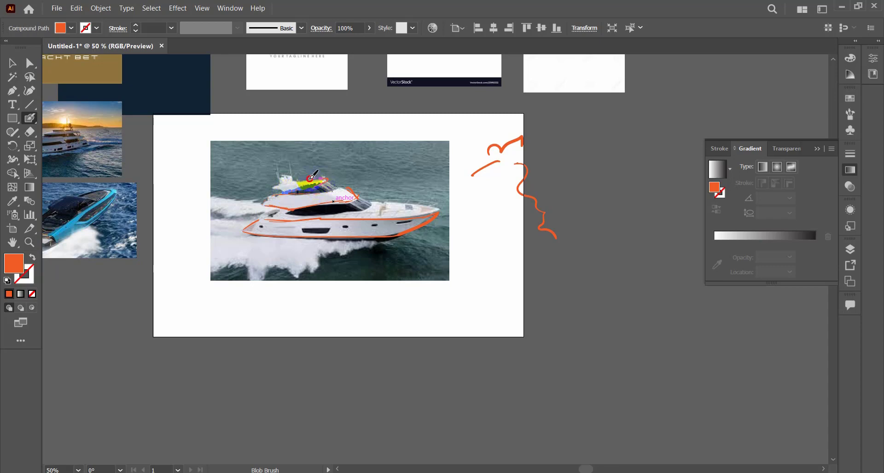
left_click_drag(310, 177, 302, 178)
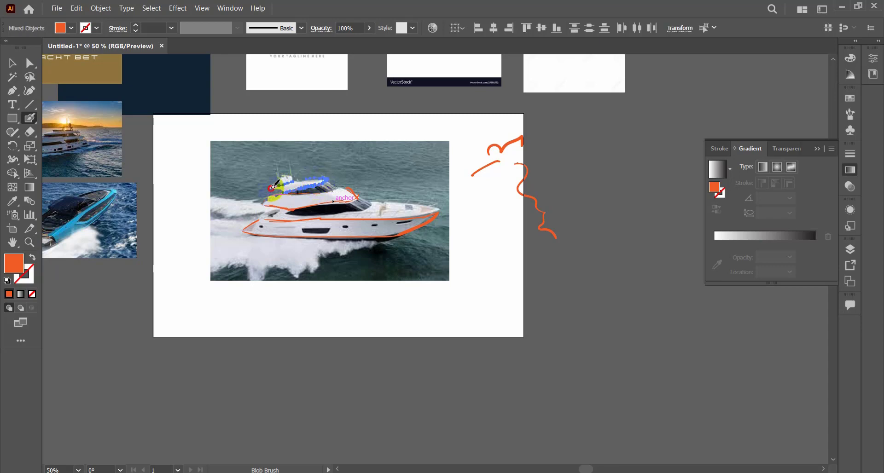
key("ctrl+equal")
key("ctrl+equal")
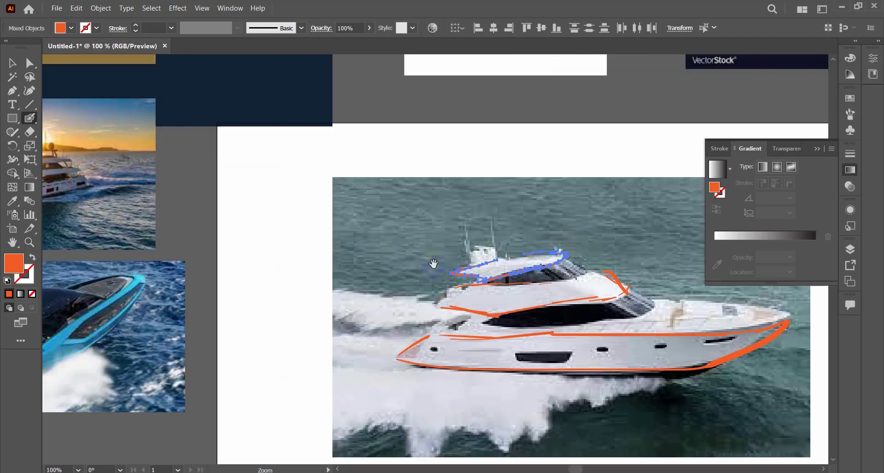
key("ctrl+minus")
key("ctrl+minus")
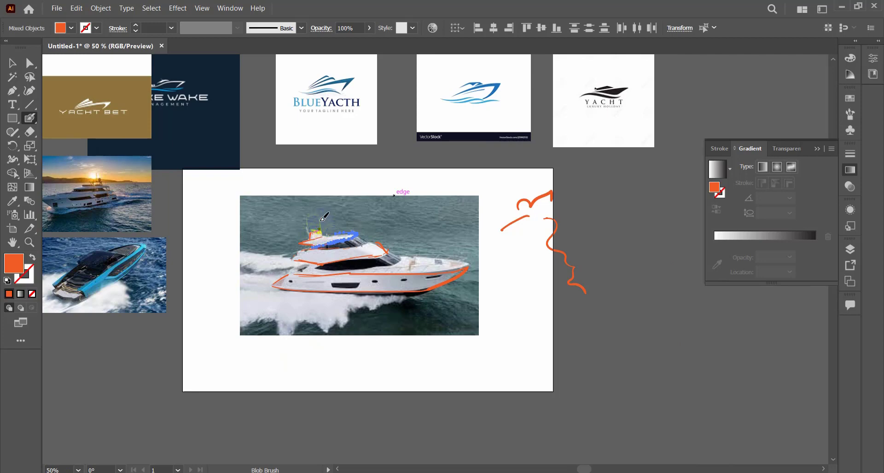
left_click(404, 303, "ctrl")
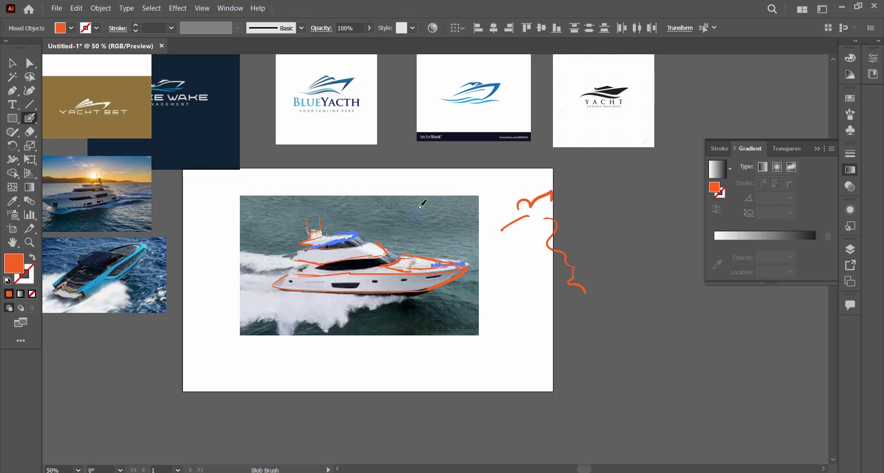
Move the white yacht photo and the orange test strokes off the artboard, leaving the traced sketch on it.
left_click(12, 63)
key("ctrl+minus")
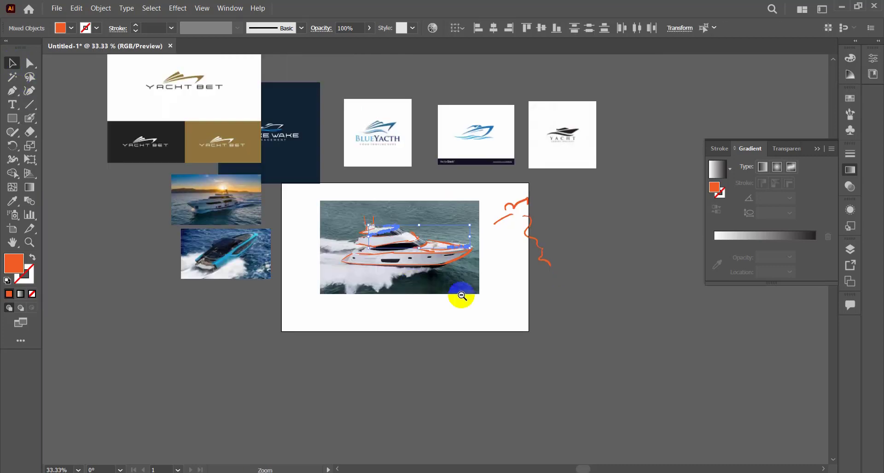
left_click(389, 302)
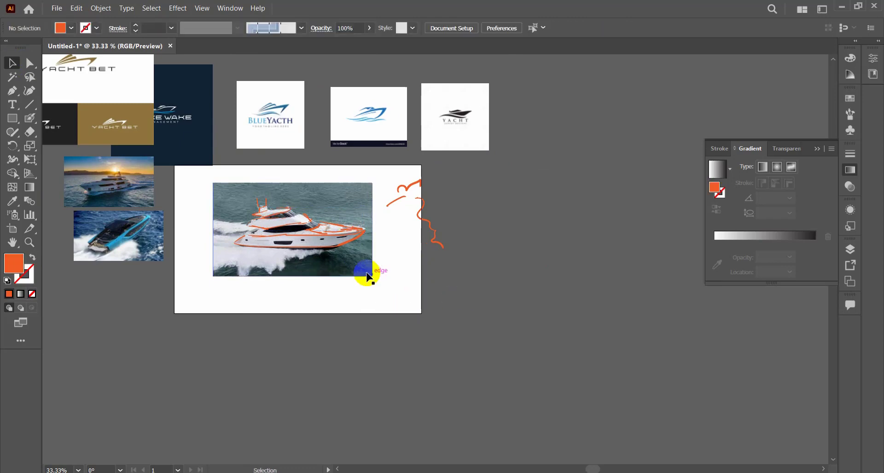
left_click_drag(365, 277, 660, 350)
left_click(445, 236)
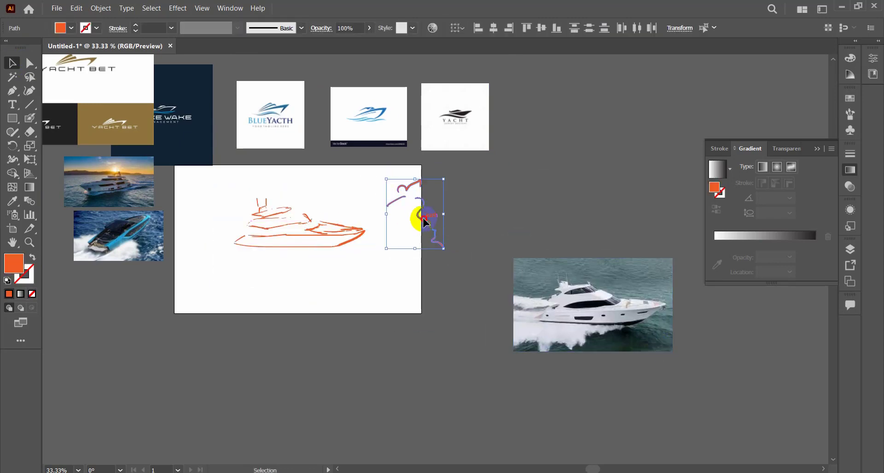
left_click_drag(426, 223, 574, 187)
Group all the traced yacht strokes and enlarge the sketch slightly on the artboard.
mouse_move(229, 175)
left_mouse_down()
mouse_move(404, 253)
mouse_move(348, 251)
left_mouse_up()
key("a")
key("ctrl+g")
left_click(386, 317)
left_click(423, 295)
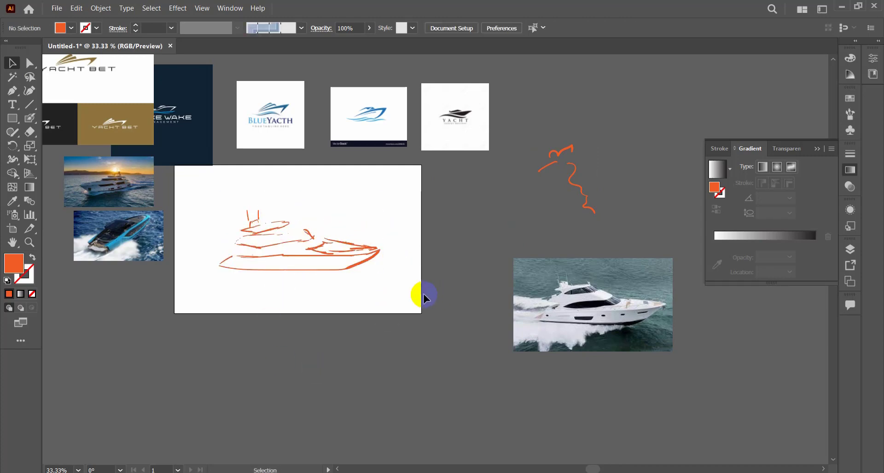
left_click(333, 270)
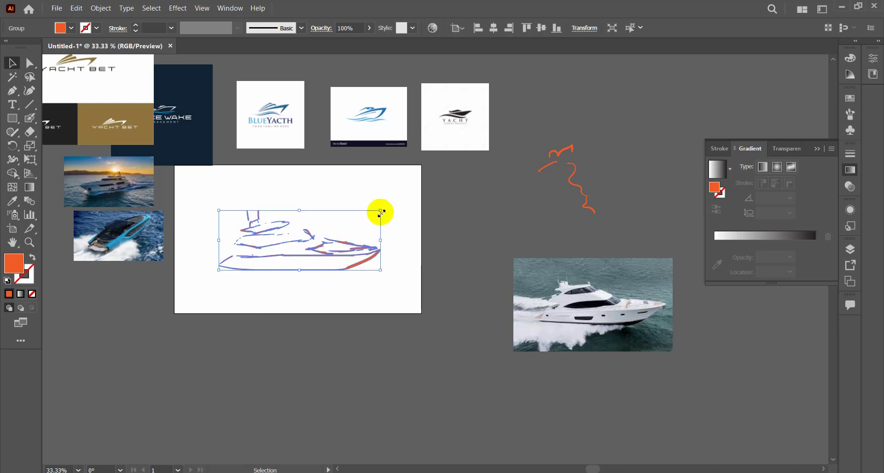
left_click_drag(385, 206, 385, 202)
left_click(411, 230)
left_click(352, 268)
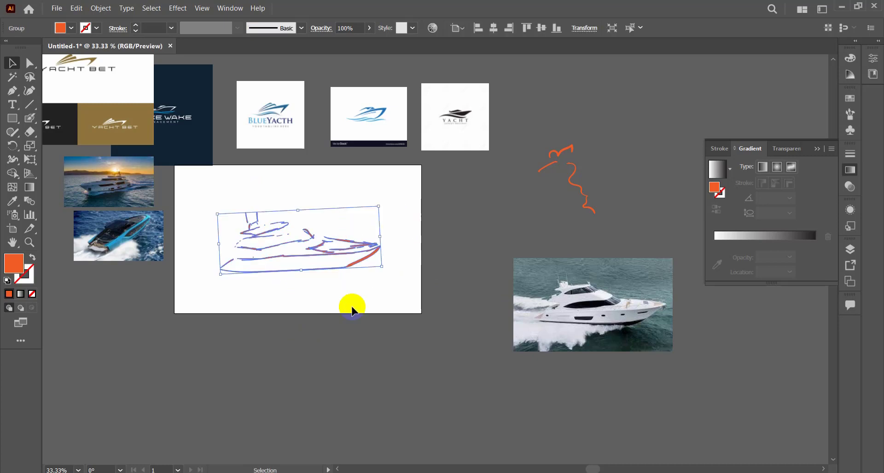
key("ctrl+z")
left_click(357, 305)
Fill the grouped yacht sketch with dark brown and reduce its opacity to 37%.
left_click_drag(226, 202, 359, 298)
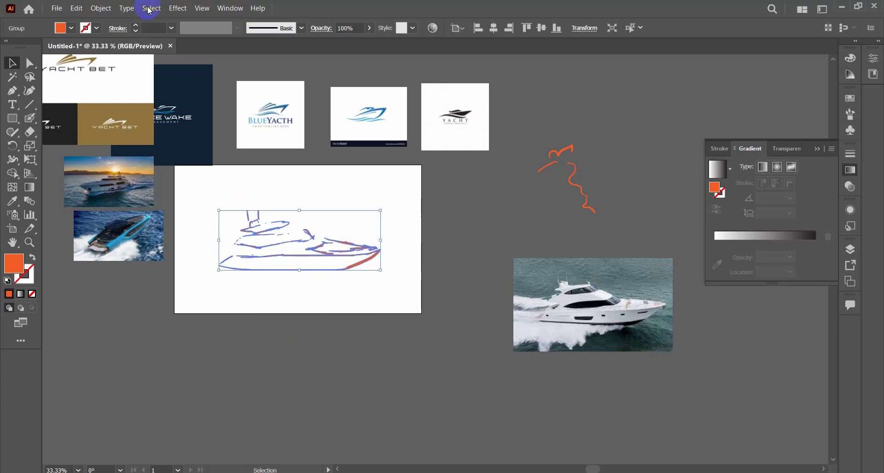
left_click(73, 28)
left_click(96, 63)
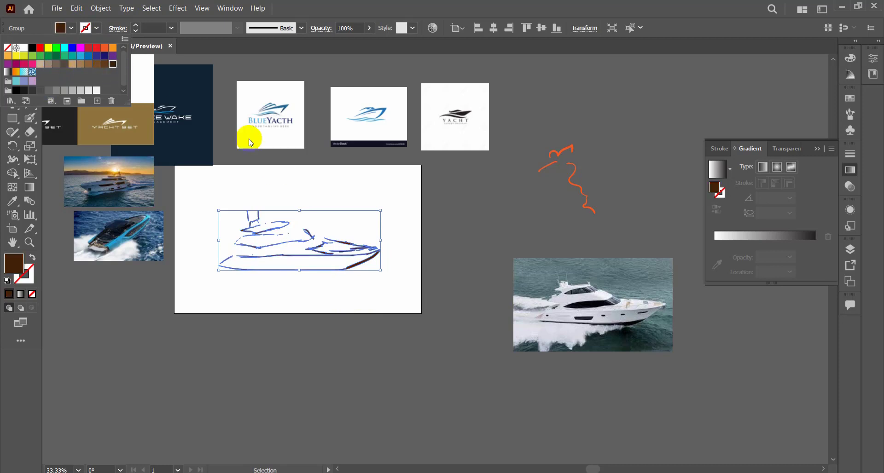
left_click_drag(366, 40, 340, 40)
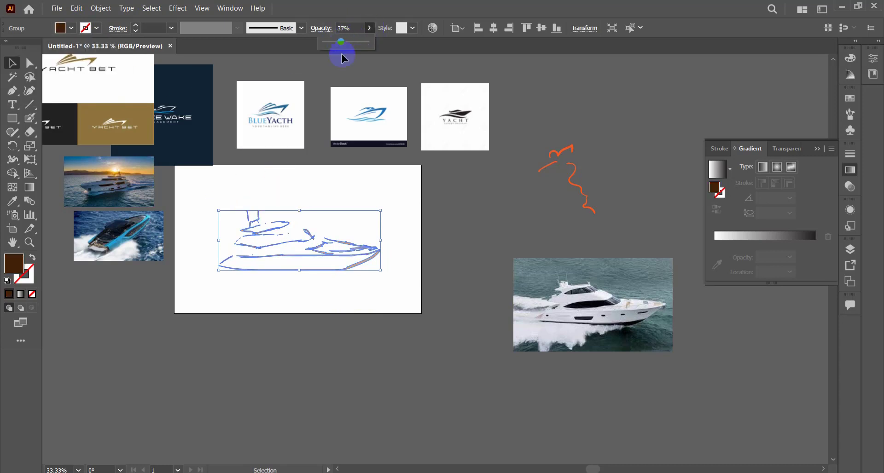
left_click(336, 215)
left_click_drag(392, 205, 227, 286)
left_click(228, 288)
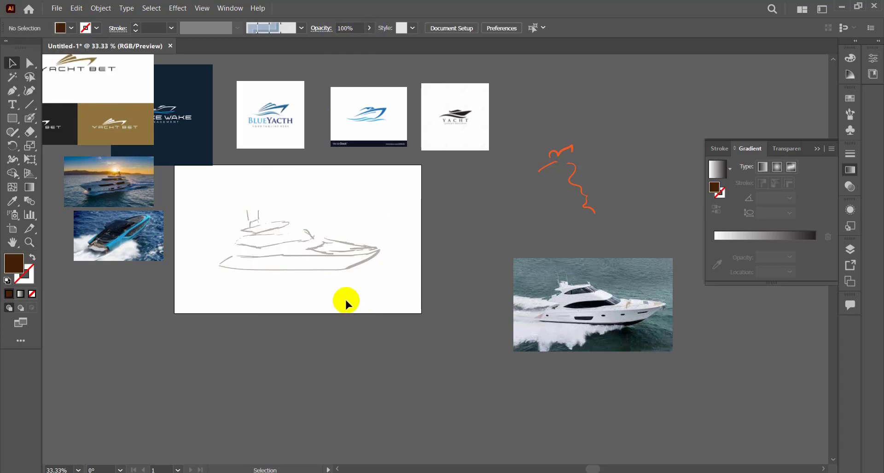
Draw the hull's curved bottom edge with the Pen tool, from the stern tip to the bow tip of the sketch.
scroll(375, 280, "up", 1)
left_click_drag(382, 277, 363, 264)
left_click(193, 165, "ctrl+alt")
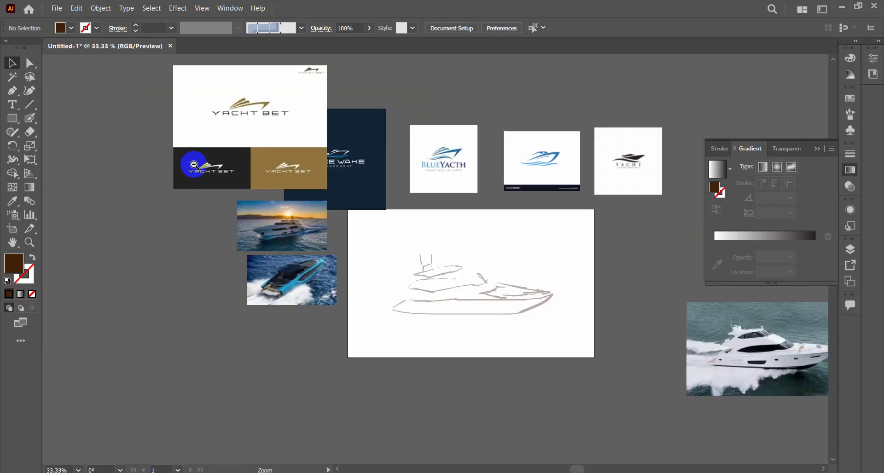
left_click_drag(445, 322, 318, 285)
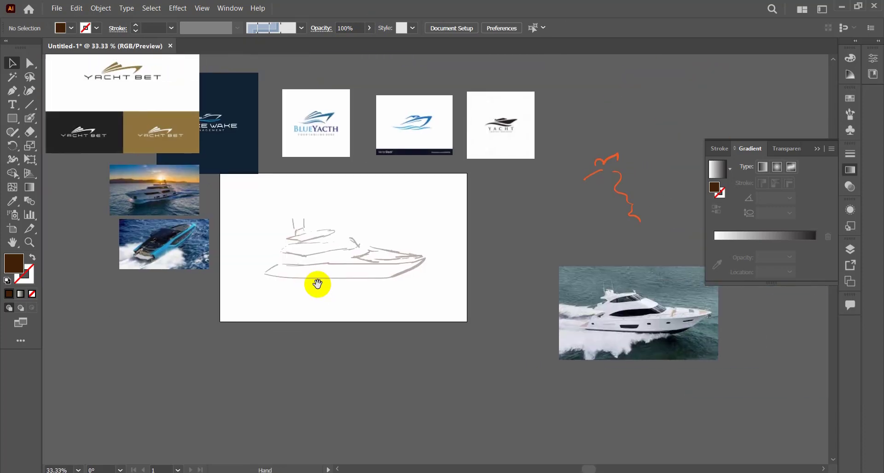
left_click(10, 94)
left_click(264, 274)
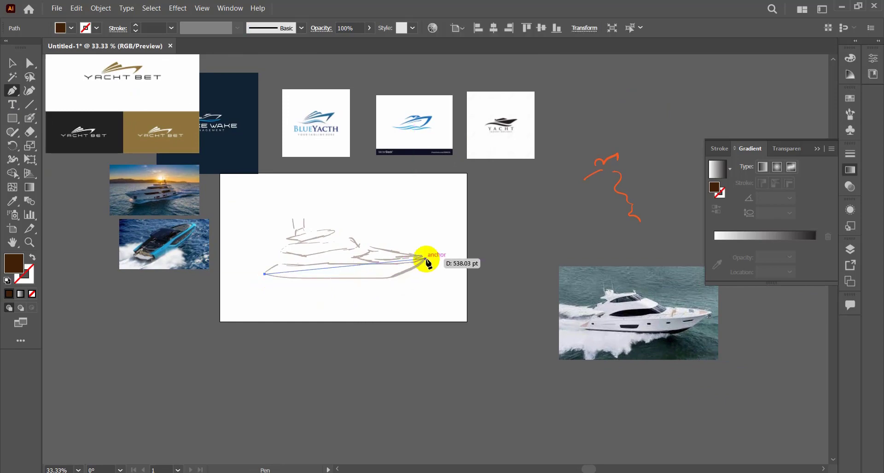
left_click_drag(425, 259, 459, 222)
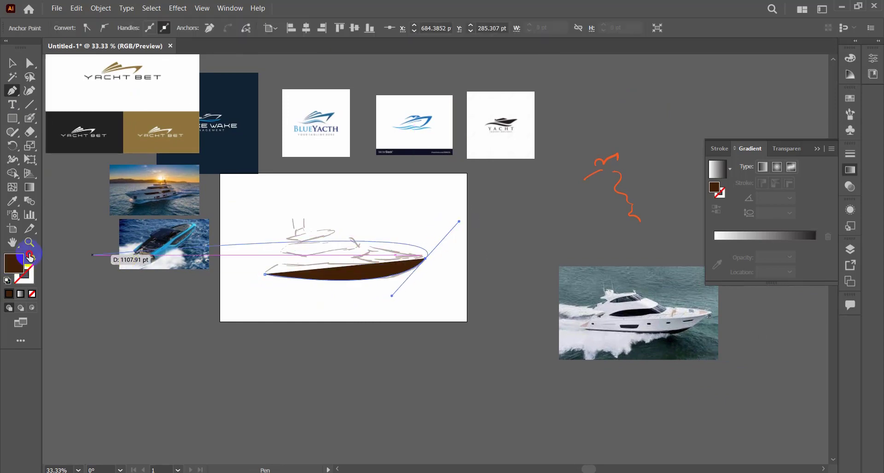
Swap fill and stroke, remove the bow anchor's outgoing handle, and close the hull outline with a curved deck line and short stern edge.
left_click(30, 256)
left_click(425, 260)
left_click_drag(278, 264, 226, 254)
left_click(278, 265)
left_click(265, 275)
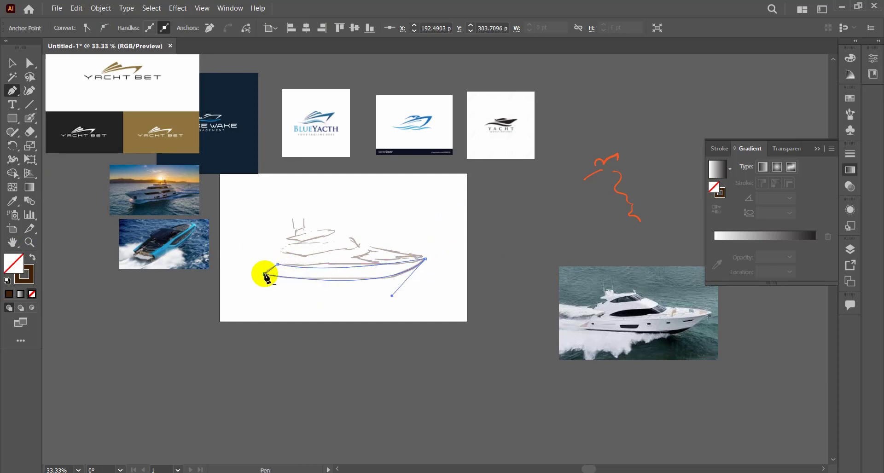
Draw a closed foredeck shape above the hull's bow with the Pen tool, giving it a curved underside and a curved rear edge.
left_click(12, 67)
left_click(307, 279)
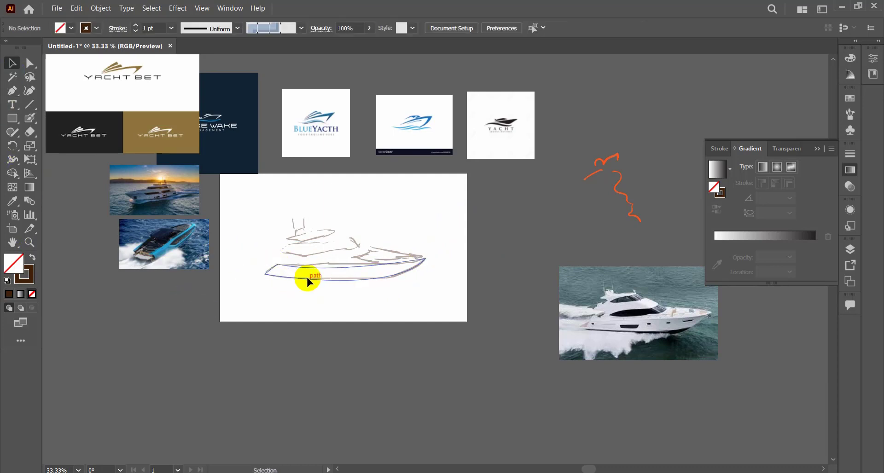
left_click(6, 96)
scroll(420, 256, "up", 2)
left_click(326, 241)
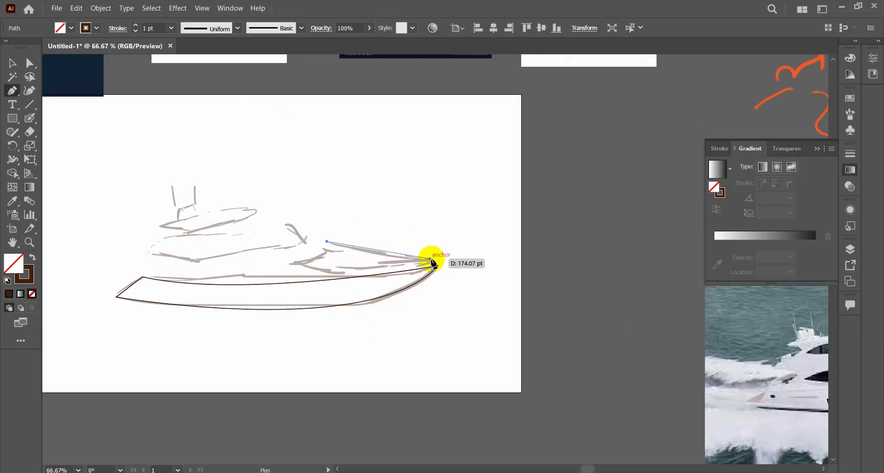
left_click(433, 261)
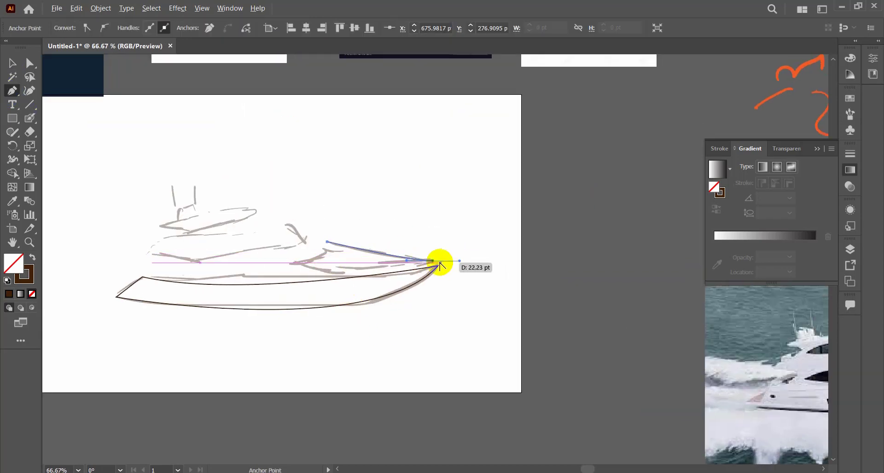
left_click(293, 264)
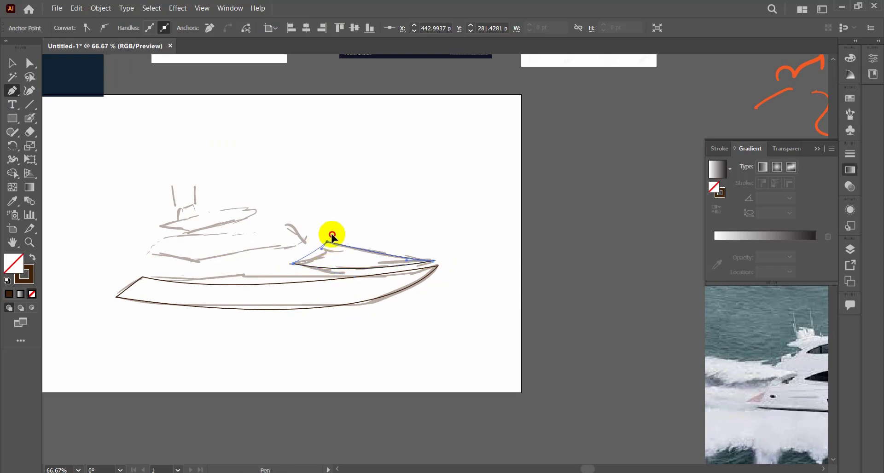
left_click_drag(331, 235, 333, 222)
left_click(10, 68)
left_click(161, 109)
Trace the middle cabin of the sketch as a closed Pen outline with curved upper and lower edges and an angled front.
left_click_drag(218, 253, 277, 248)
left_click(14, 92)
left_click(380, 238)
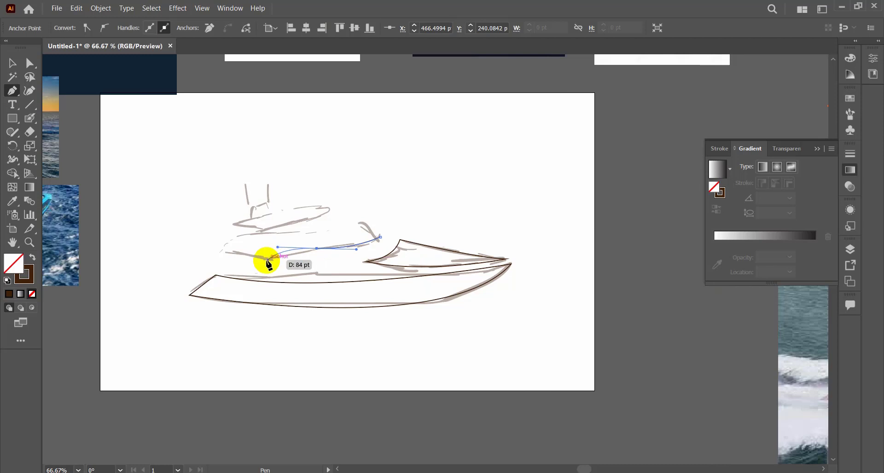
left_click(316, 249)
left_click(266, 258)
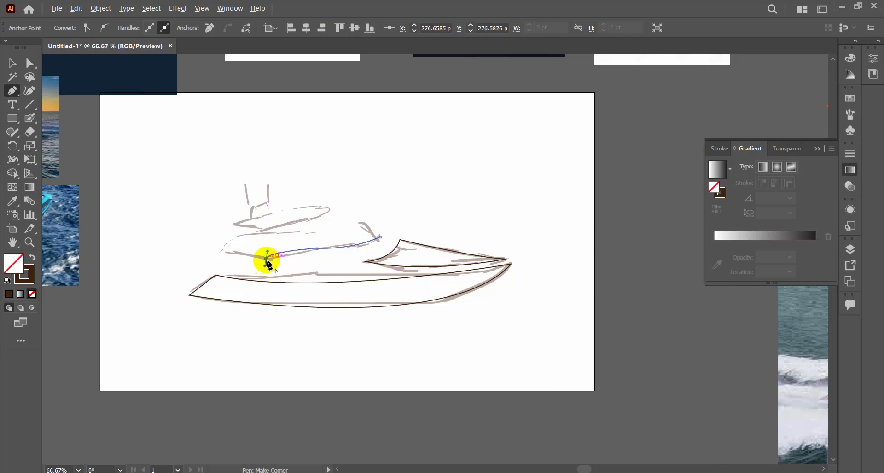
left_click(222, 249)
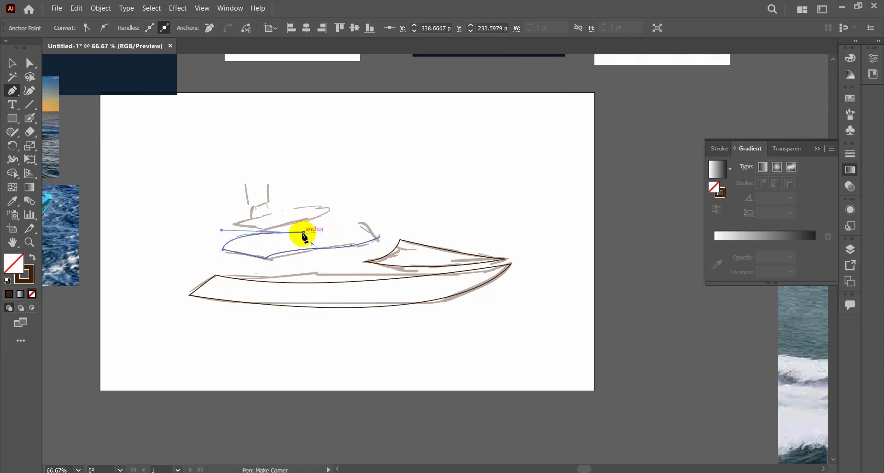
left_click_drag(303, 233, 361, 227)
left_click(360, 225)
left_click(380, 237)
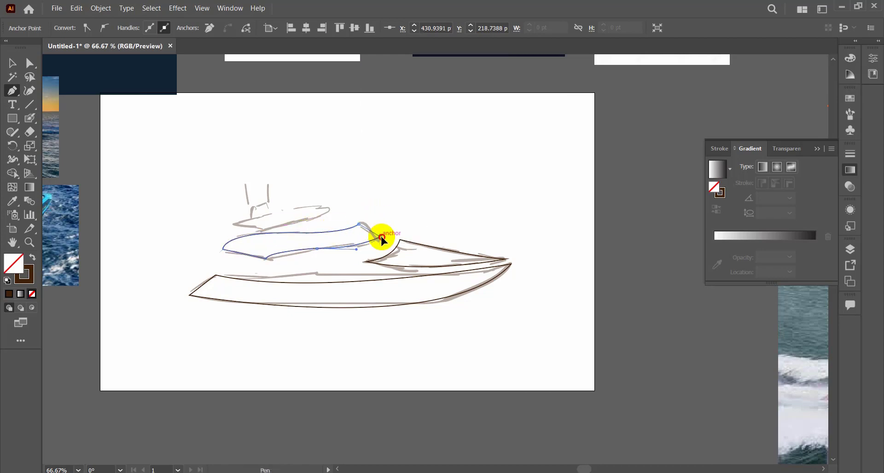
Trace the upper deck of the sketch as a closed Pen outline with a pointed stern and a rounded front end.
left_click(234, 225)
left_click(261, 230)
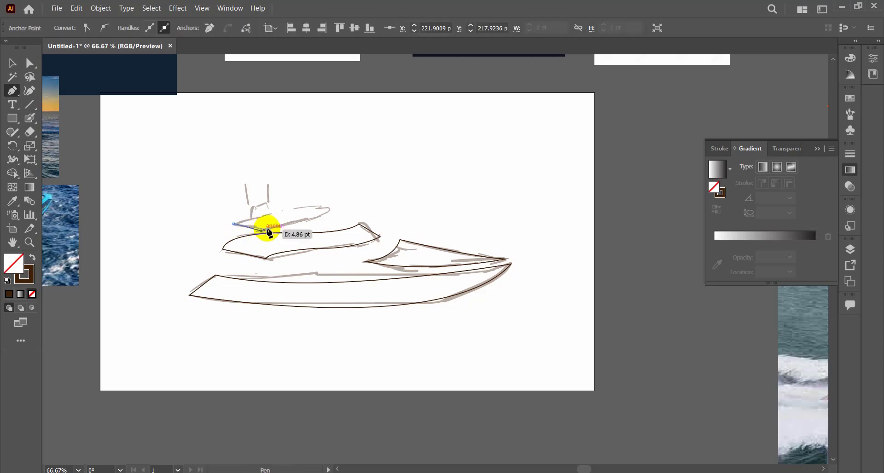
left_click(338, 217)
left_click_drag(321, 207, 270, 209)
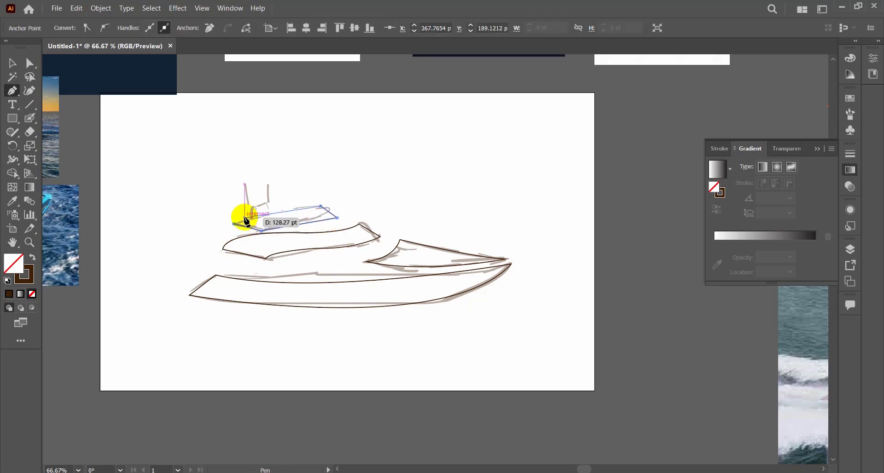
left_click(234, 225)
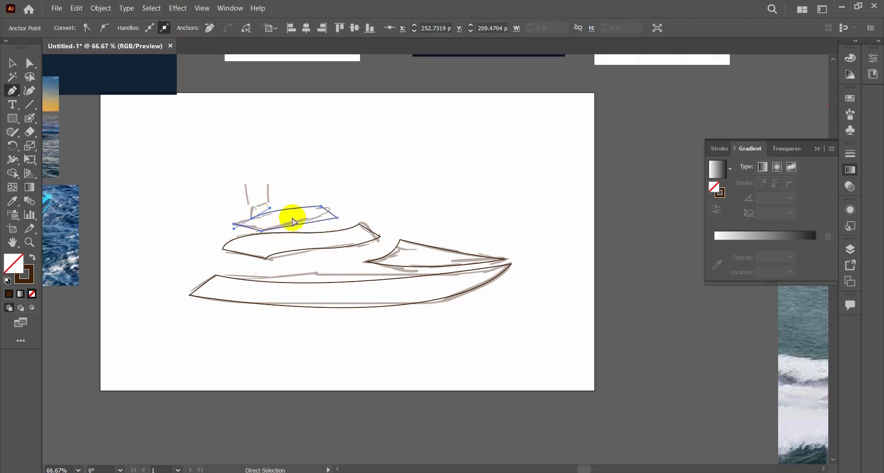
left_click_drag(313, 207, 291, 206)
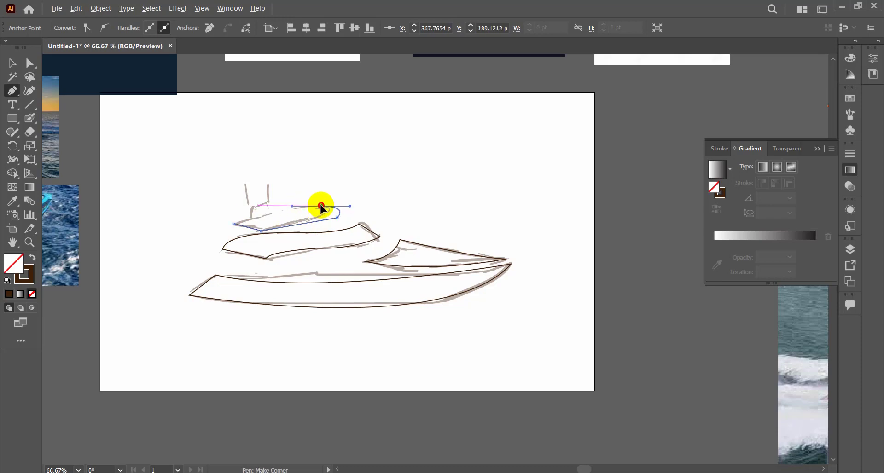
left_click(321, 207)
left_click(233, 225)
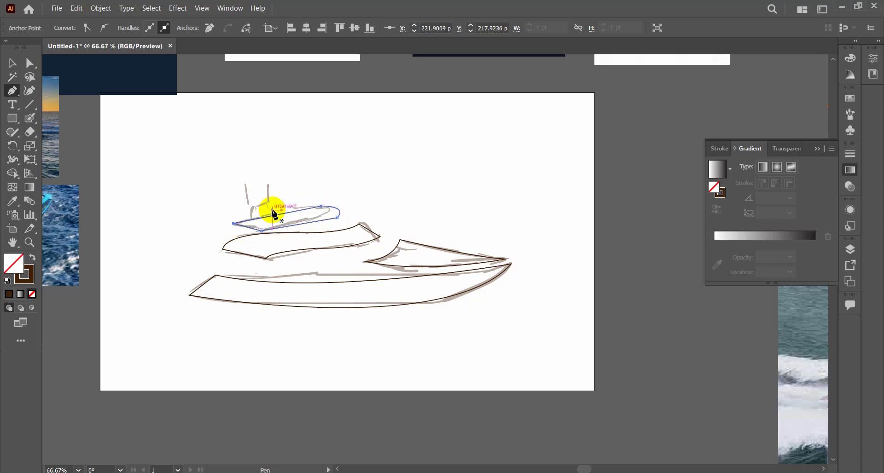
Draw a small closed wheelhouse outline on the upper deck with the Pen tool, with a slightly curved roof.
left_click(252, 222)
left_click(252, 207)
left_click(263, 205)
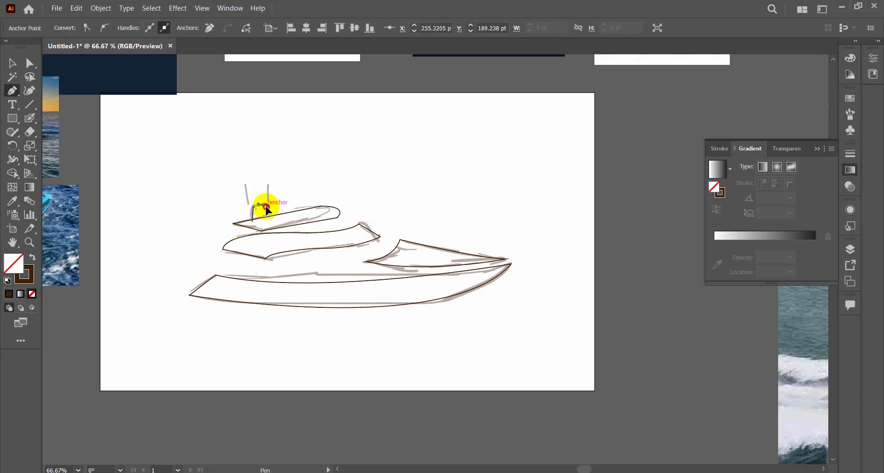
left_click(276, 201)
left_click(281, 216)
left_click(253, 223)
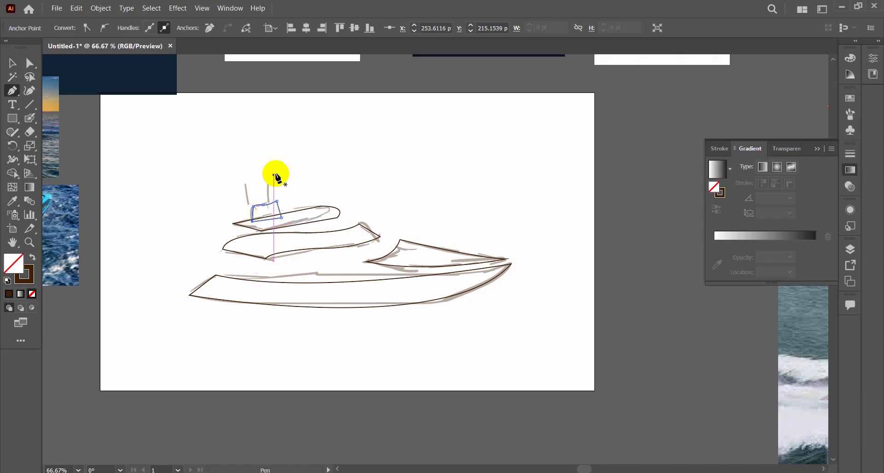
Draw two short straight antenna lines on the wheelhouse as separate Pen paths.
left_click(268, 187)
left_click(268, 208)
left_click(12, 63)
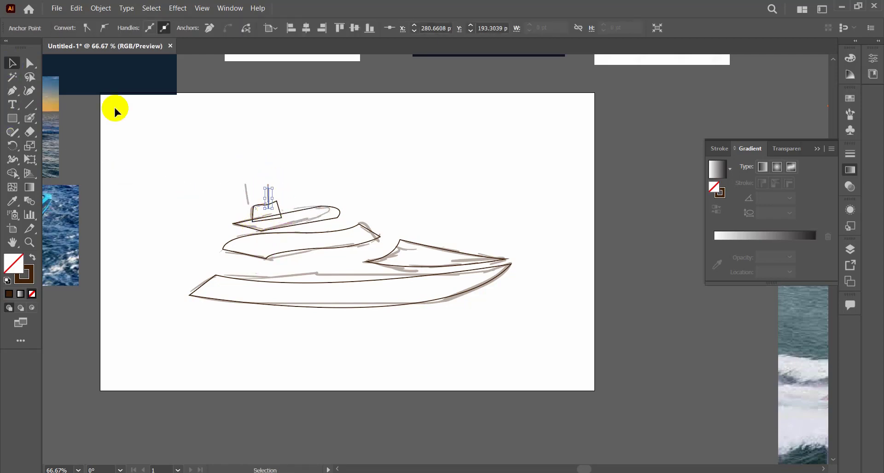
left_click(115, 110)
left_click(12, 91)
left_click(251, 188)
left_click(256, 210)
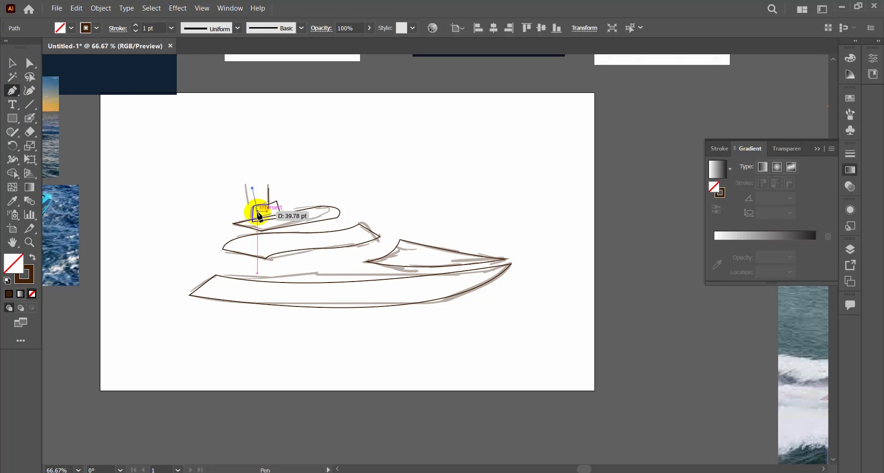
left_click(13, 64)
left_click(149, 89)
Move the faded rough sketch away from the Pen outlines to below the artboard's lower edge.
left_click(491, 295, "ctrl+alt")
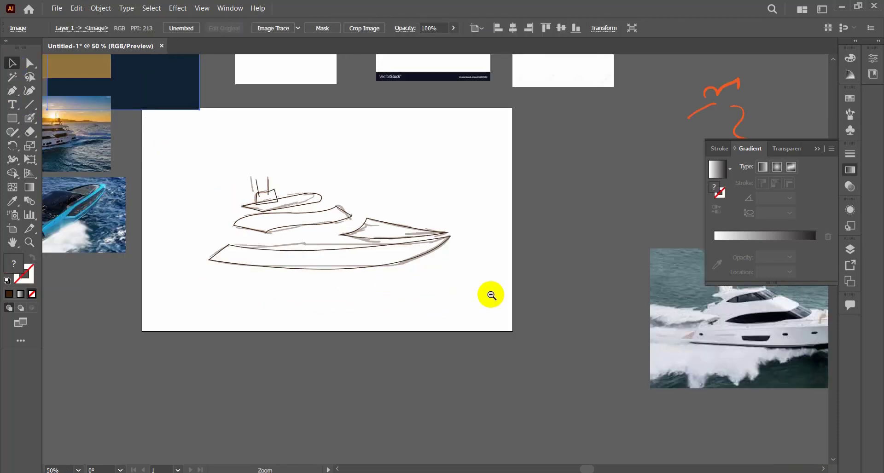
left_click(408, 260)
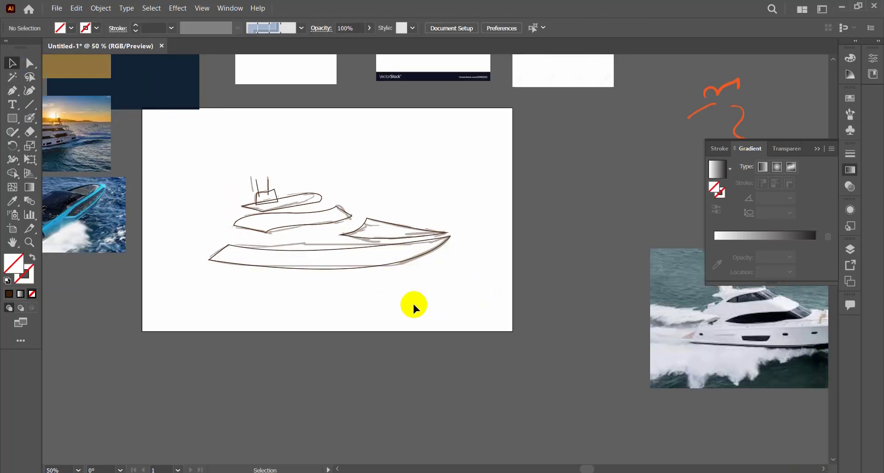
left_click_drag(400, 264, 561, 400)
left_click(411, 266)
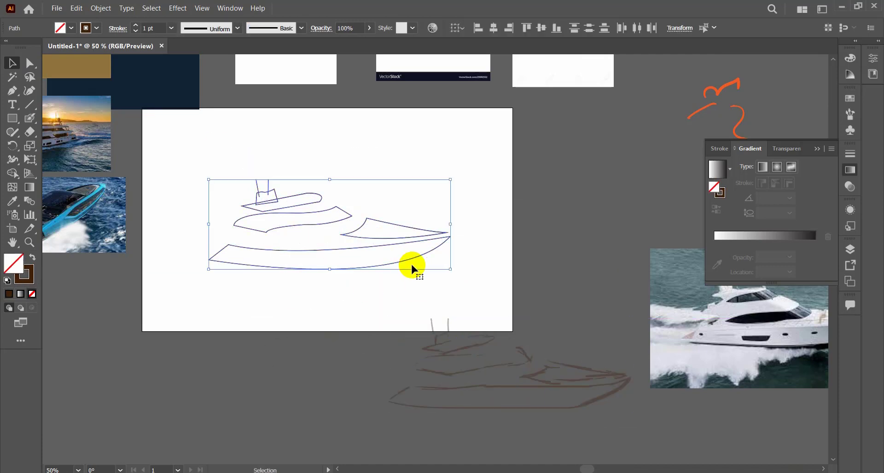
left_click(213, 26)
left_click(281, 108)
left_click(376, 133)
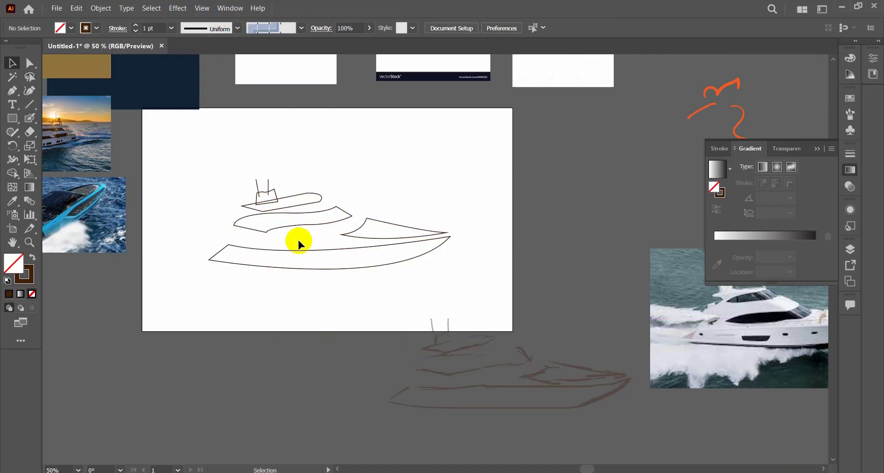
Apply the double-bulge variable width profile to the hull outline and set its stroke weight to 7 pt.
left_click(299, 250)
left_click(231, 35)
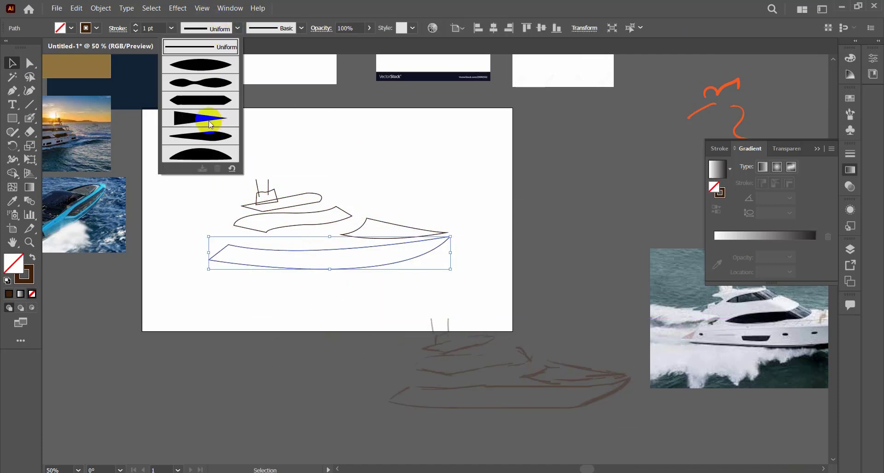
left_click(200, 79)
left_click(135, 26)
left_click(135, 26)
left_click(136, 26)
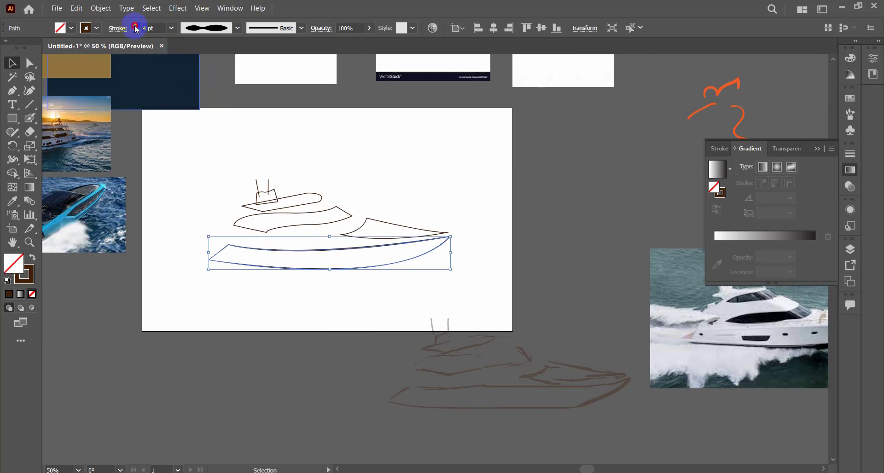
left_click(136, 26)
left_click(135, 26)
left_click(135, 25)
left_click(390, 158)
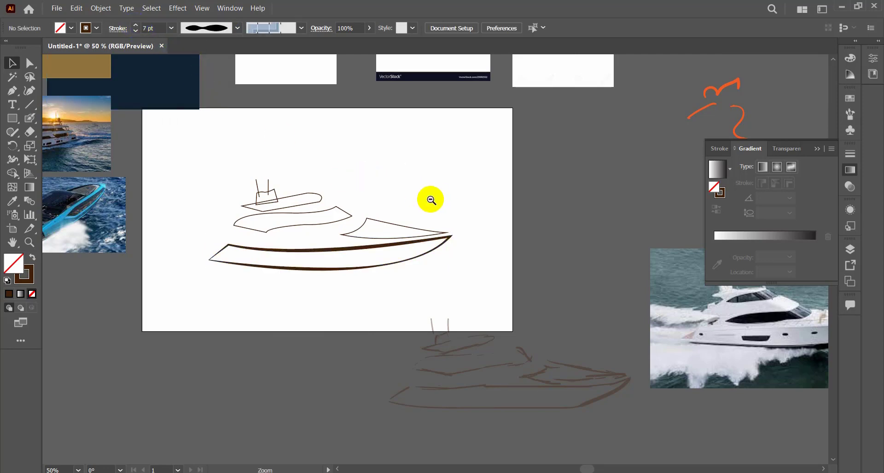
Change the hull outline's variable width profile to the elliptical one that tapers at both ends.
key("ctrl+minus")
left_click(346, 303)
left_click(237, 28)
left_click(203, 82)
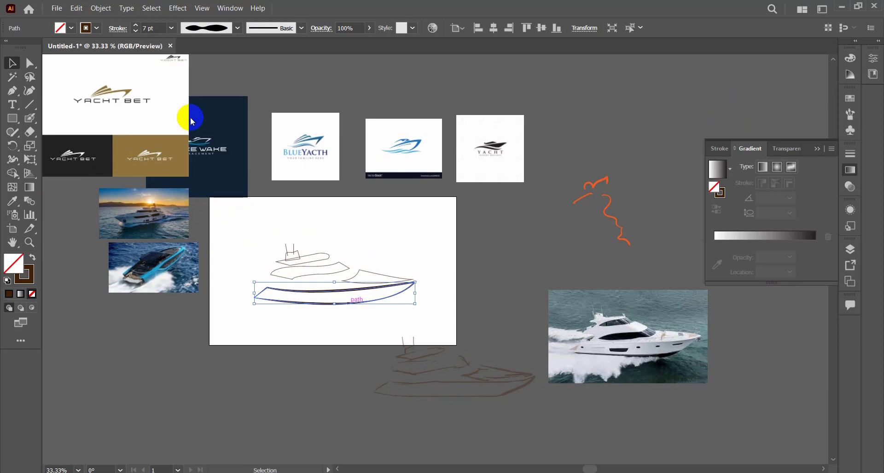
left_click(207, 28)
left_click(193, 65)
left_click(444, 225)
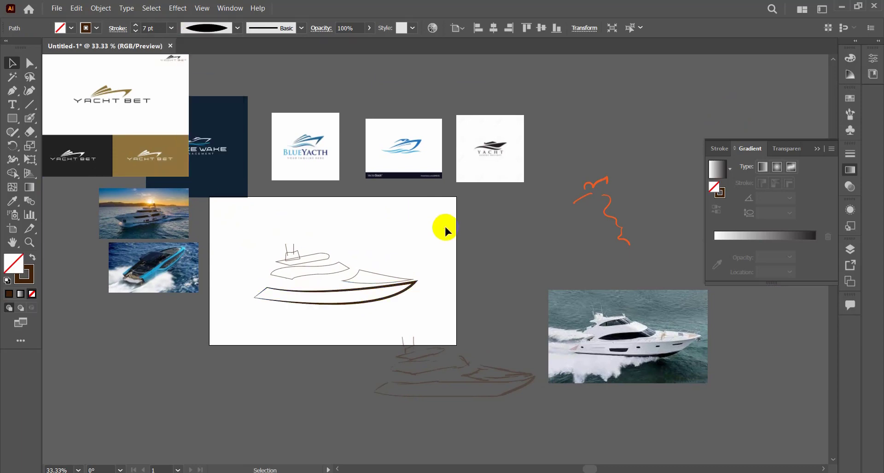
Copy the hull's stroke weight onto the upper deck, middle cabin and foredeck outlines with the Eyedropper.
left_click(397, 277)
left_click_drag(325, 237, 353, 273)
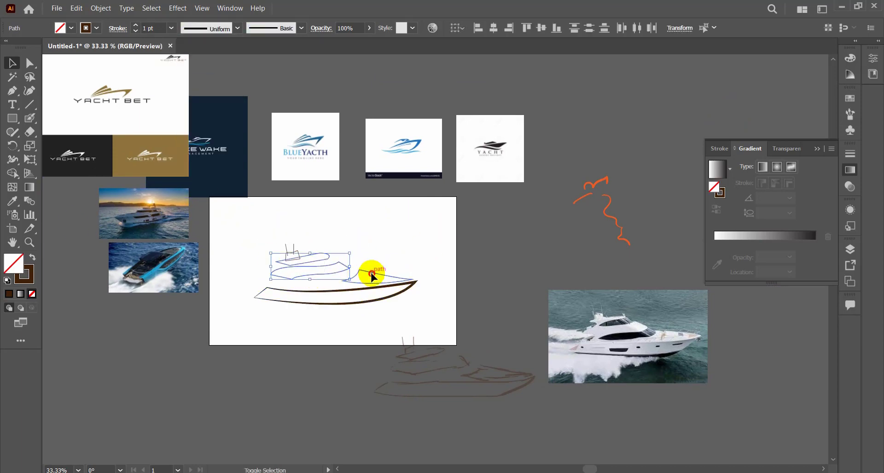
left_click(371, 275, "shift")
key("i")
left_click(315, 292)
key("v")
left_click(298, 219)
Rotate the middle cabin outline slightly counterclockwise so its rear end sits lower, close to the hull.
scroll(392, 297, "up", 2)
left_click(407, 269)
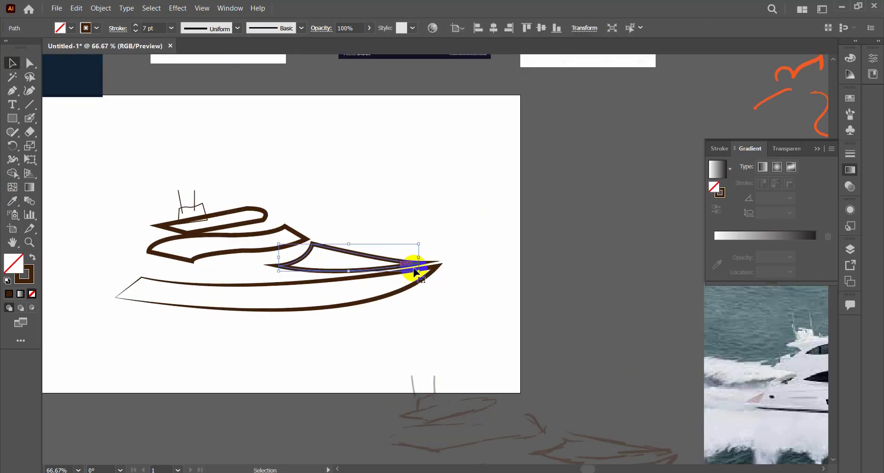
left_click(207, 255)
left_click(233, 259)
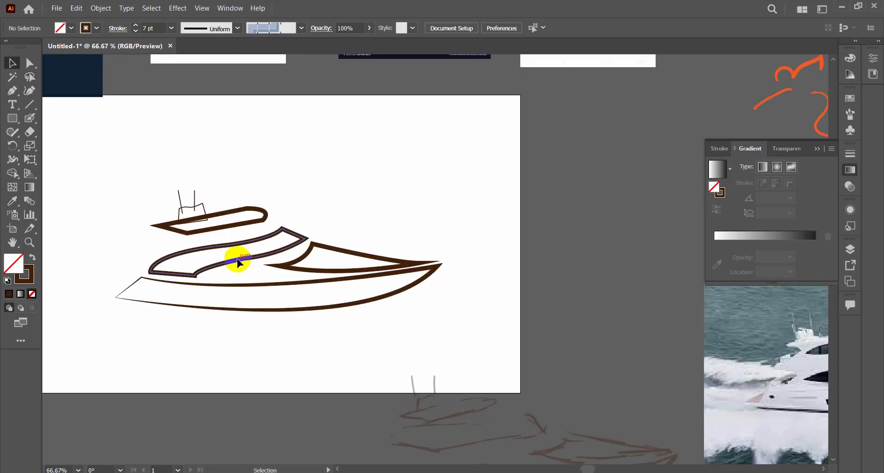
Apply the elliptical variable width profile to the middle cabin outline and the upper deck outline.
left_click(263, 256)
left_click(237, 28)
left_click(207, 62)
left_click(362, 151)
left_click(225, 229)
left_click(238, 28)
left_click(208, 62)
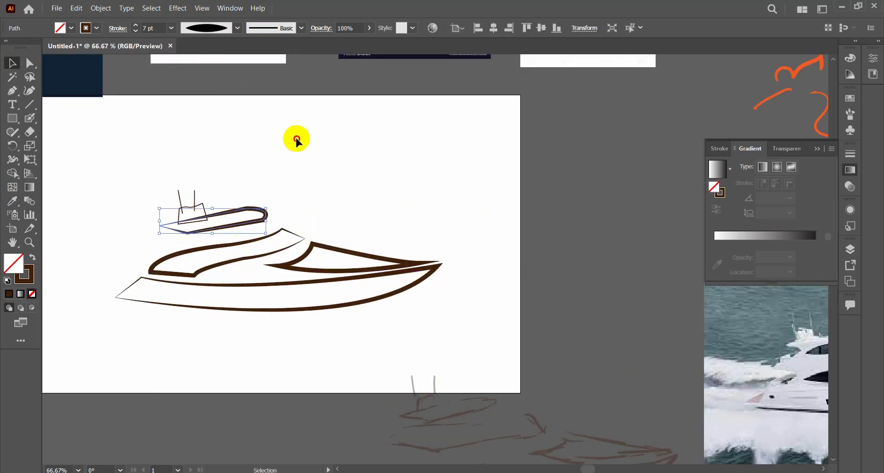
left_click(296, 139)
Lower the upper deck closer to the cabin, move the wheelhouse and antennas down with it, and tilt them slightly counterclockwise.
left_click_drag(256, 209, 262, 219)
left_click_drag(250, 174, 181, 210)
left_click_drag(205, 207, 207, 218)
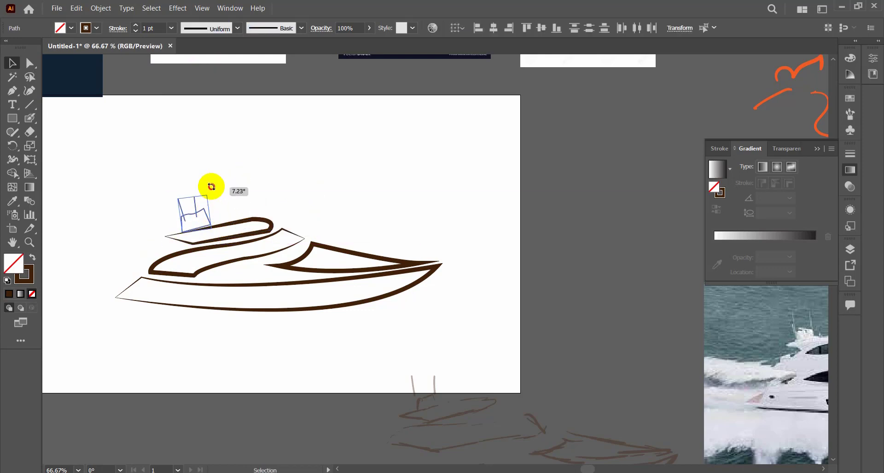
key("ctrl+equal")
key("ctrl+equal")
left_click(294, 156)
Rotate the left antenna slightly more upright and nudge both antennas a little to the right on the wheelhouse.
left_click(183, 154)
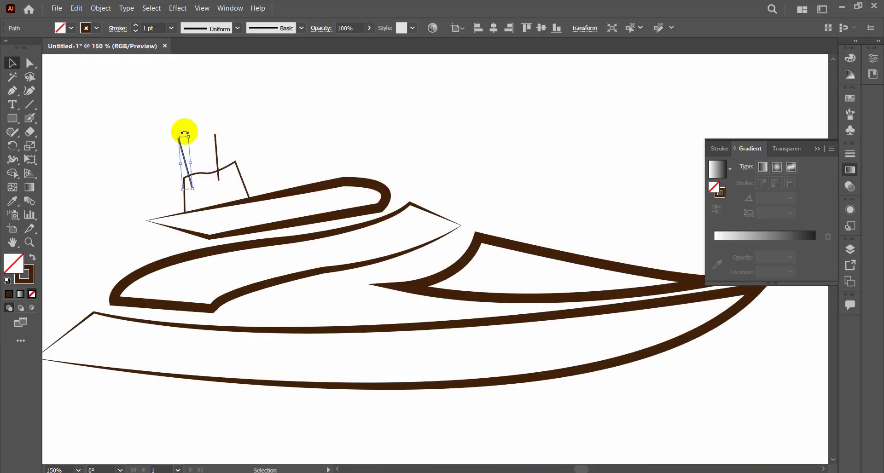
left_click(191, 149)
left_click_drag(182, 133, 190, 158)
left_click(219, 139)
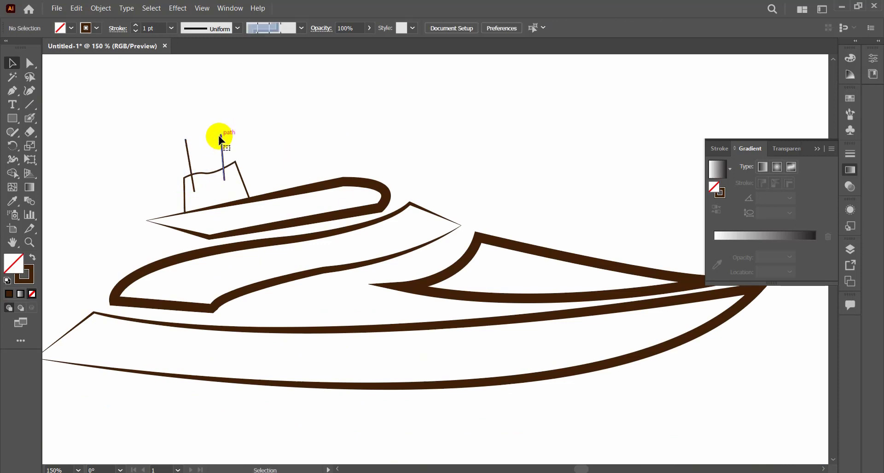
Open the hull outline at the stern by adding an anchor point midway along the short stern edge and deleting it.
key("ctrl+minus")
key("ctrl+minus")
key("ctrl+minus")
key("ctrl+minus")
left_click_drag(489, 226, 460, 387)
key("ctrl+equal")
key("ctrl+equal")
left_click(368, 301)
left_click(29, 63)
left_click(39, 106)
left_click(222, 277)
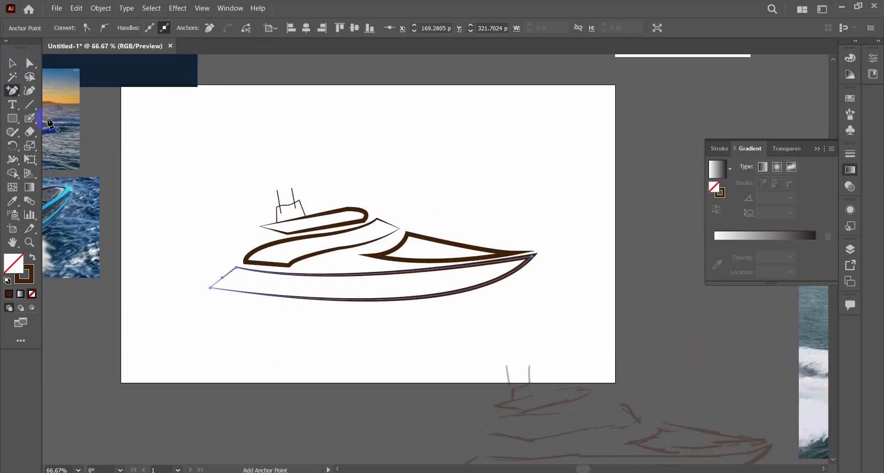
key("Delete")
Adjust the hull's upper line and move the middle cabin outline about 18 pt left and 9 pt down so its base rests on the hull.
right_click(17, 92)
left_click(44, 133)
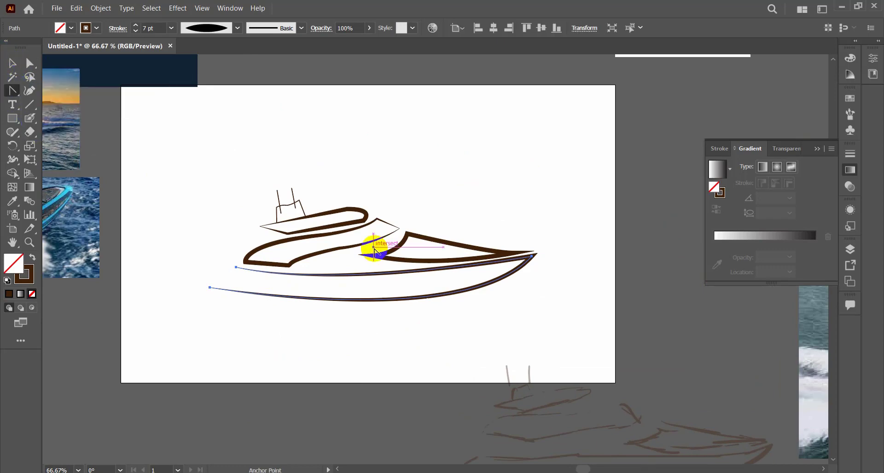
mouse_move(361, 275)
left_mouse_down()
mouse_move(360, 261)
mouse_move(350, 288)
mouse_move(359, 274)
left_mouse_up()
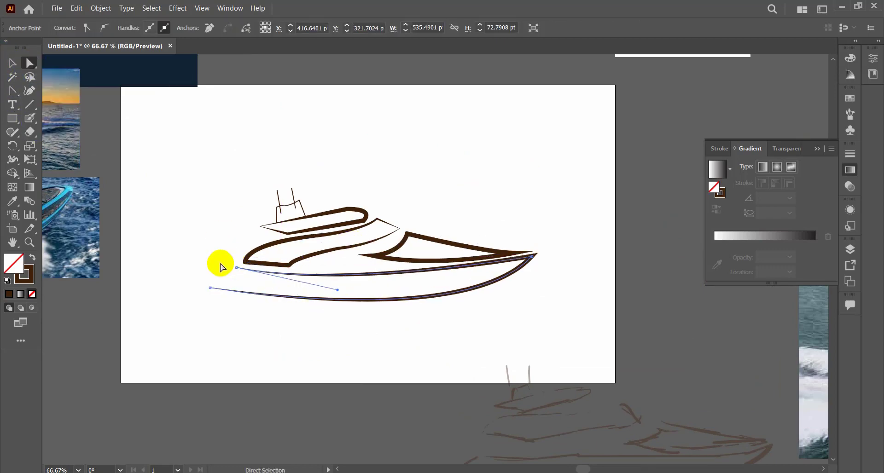
left_click(246, 272)
left_click_drag(272, 267, 265, 273)
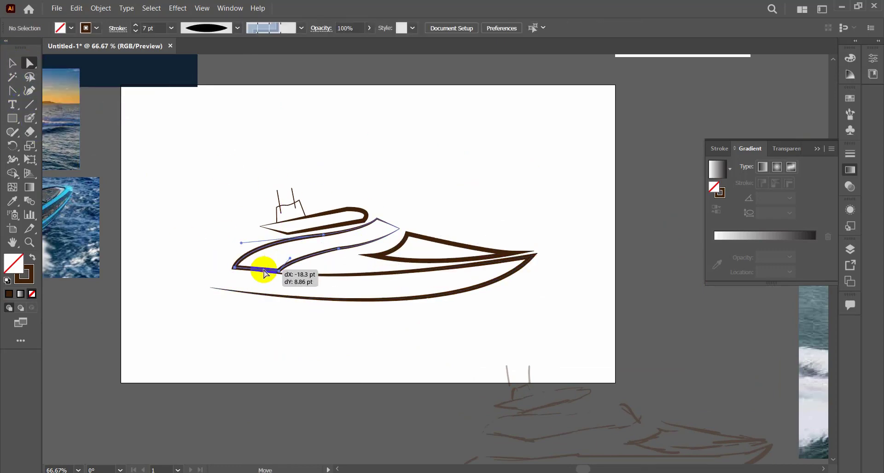
left_click(397, 182)
Apply the elliptical width profile to the upper deck outline.
left_click(11, 59)
scroll(488, 221, "up", 1)
left_click_drag(488, 221, 441, 216)
left_click(364, 244)
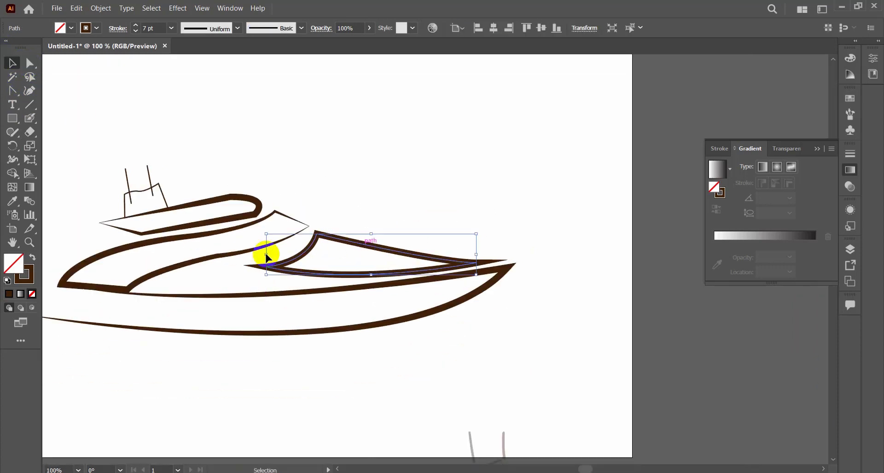
left_click(211, 222)
left_click(238, 29)
left_click(198, 66)
left_click(237, 129)
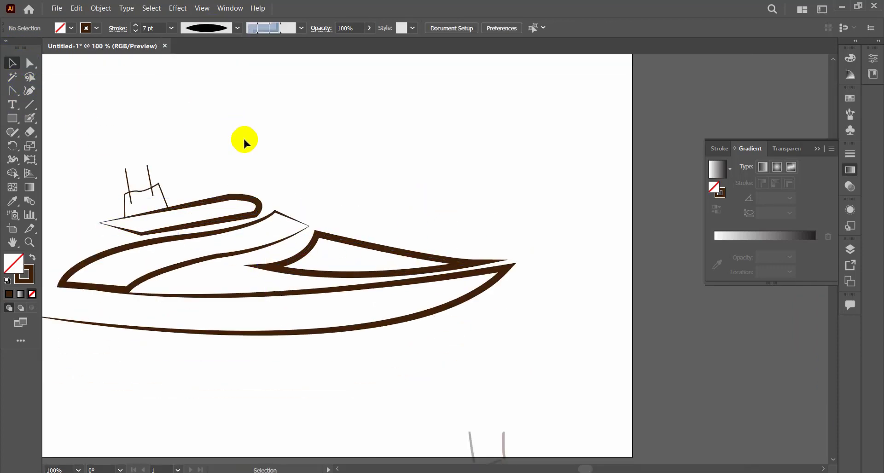
Thicken the stroke of the wheelhouse outline.
left_click(198, 203)
left_click(163, 194)
left_click(136, 25)
left_click(135, 25)
left_click(135, 25)
left_click(202, 152)
Try the hexagonal, triangular and teardrop-shaped width profiles on the upper deck outline.
left_click(197, 203)
left_click(237, 28)
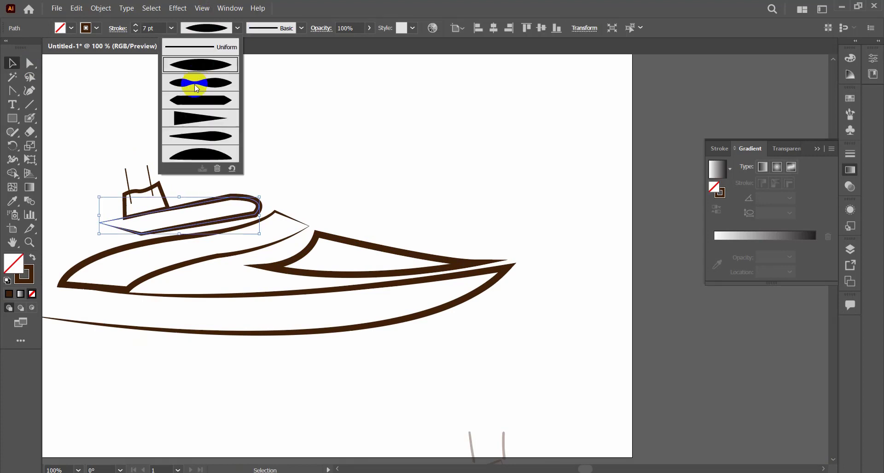
left_click(197, 99)
left_click(237, 29)
left_click(199, 117)
left_click(238, 28)
left_click(200, 136)
Set the upper deck outline to the Uniform width profile with a 3 pt stroke.
left_click(237, 28)
left_click(198, 47)
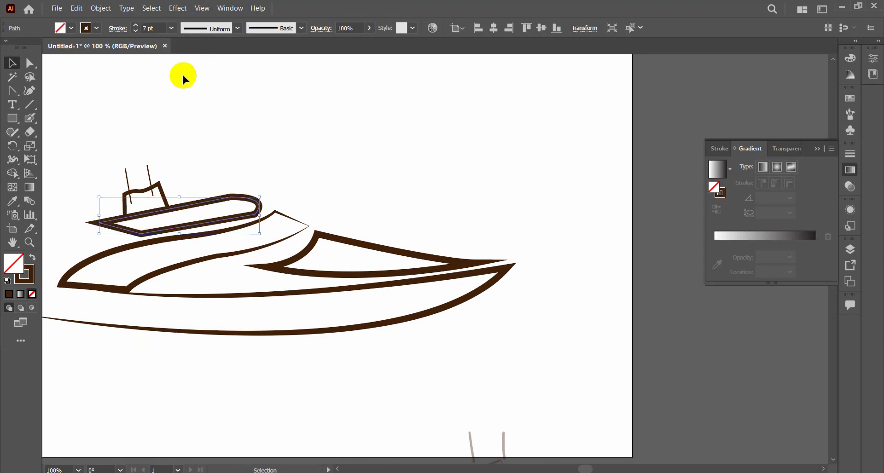
left_click(135, 31)
left_click(135, 31)
left_click(136, 31)
left_click(135, 31)
left_click(191, 135)
Copy the upper deck's 3 pt uniform stroke to the wheelhouse and both antennas with the Eyedropper.
left_click(162, 188)
key("i")
left_click(203, 213)
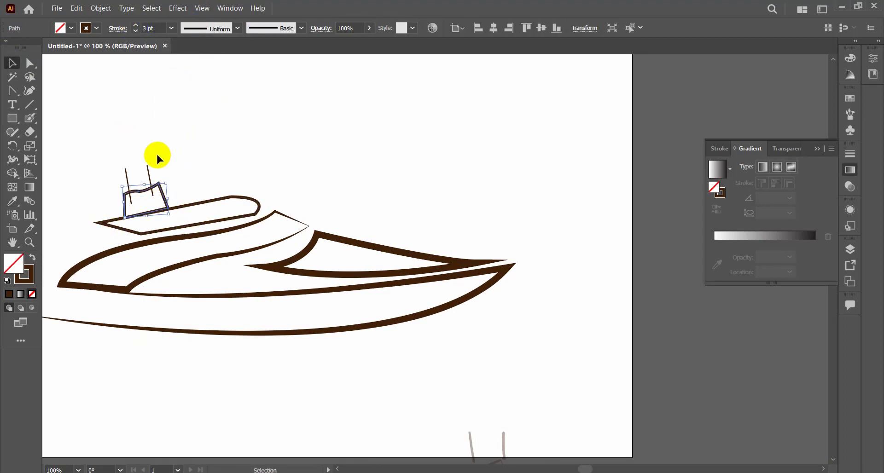
left_click_drag(159, 159, 120, 178)
key("i")
left_click(215, 202)
key("v")
left_click(322, 165)
Trim the antenna ends that overlap the wheelhouse with the Shape Builder tool.
scroll(322, 164, "down", 3)
mouse_move(390, 259)
left_mouse_down()
mouse_move(538, 325)
mouse_move(554, 316)
left_mouse_up()
left_click_drag(529, 314, 671, 384)
left_click_drag(392, 278, 295, 180)
left_click_drag(380, 211, 379, 193)
left_click(44, 89)
left_click_drag(290, 155, 402, 190)
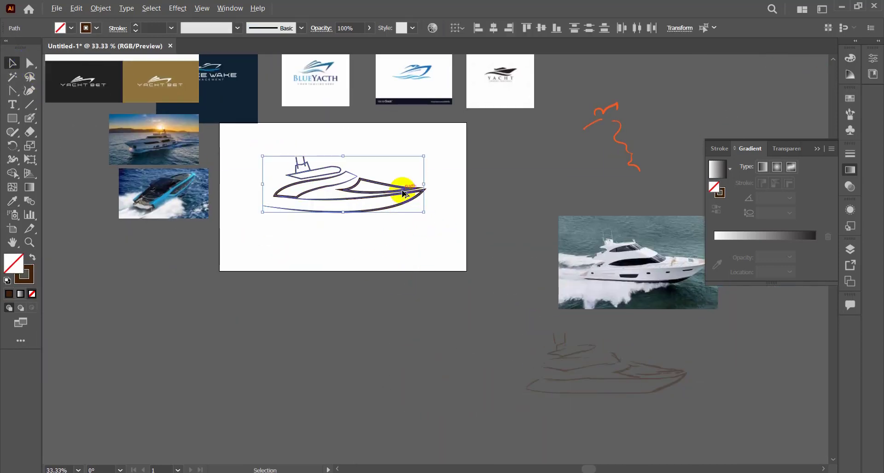
key("ctrl+=")
key("shift+m")
left_click(366, 304)
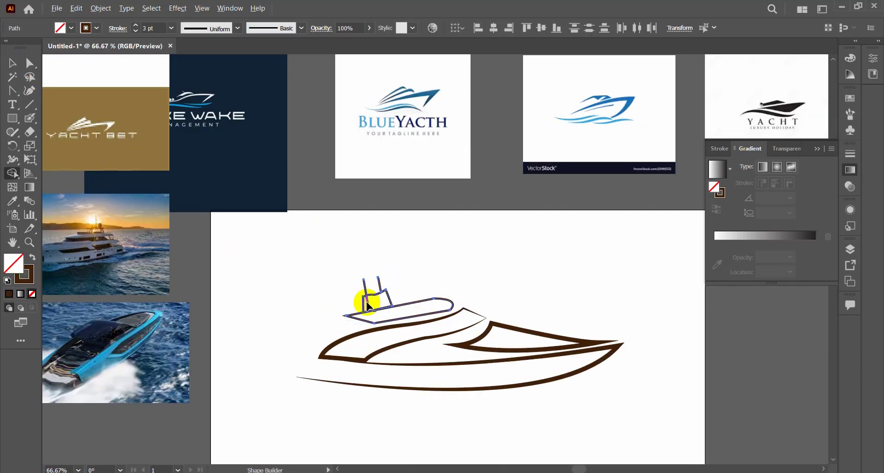
left_click(14, 69)
left_click(216, 156)
left_click(464, 261, "ctrl+alt")
left_click_drag(464, 261, 400, 231)
left_click(413, 211)
left_click(463, 309, "ctrl+alt")
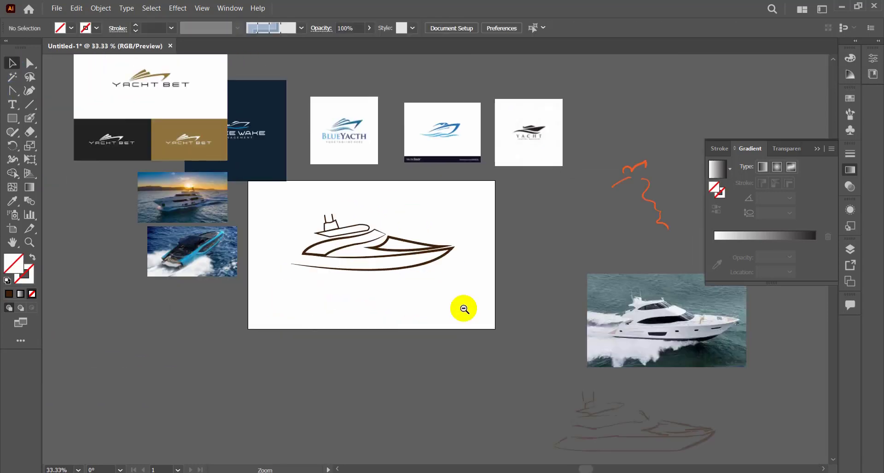
left_click(463, 309, "ctrl+alt")
left_click(422, 245, "ctrl")
left_click(415, 245, "ctrl")
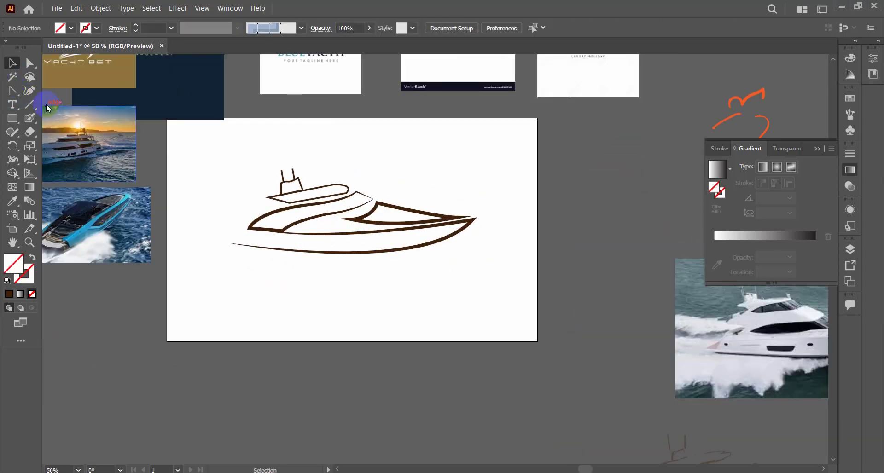
left_click(446, 246, "ctrl+alt")
left_click(306, 261)
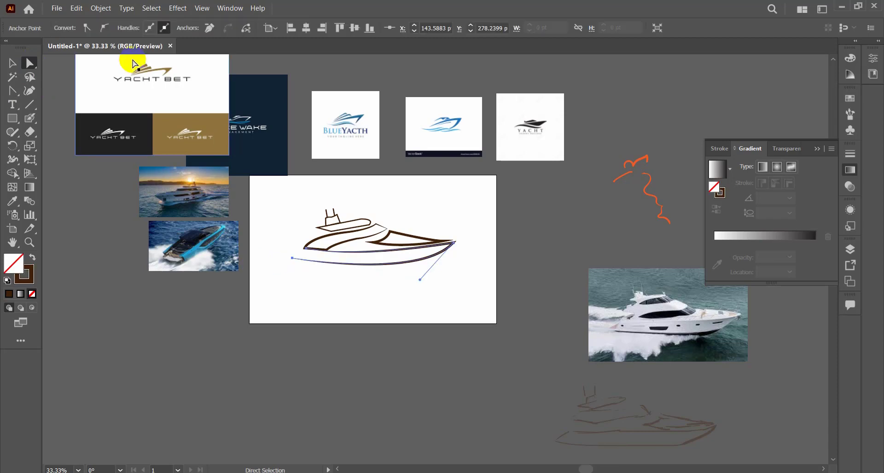
Place a copy of the whole yacht below and left of the artboard and move the original slightly up and left.
left_click(12, 63)
left_click_drag(256, 204, 473, 279)
mouse_move(435, 250)
left_mouse_down()
mouse_move(258, 358)
mouse_move(430, 237)
left_mouse_up()
left_click(442, 278)
Delete the lower hull curve of the yacht on the artboard, keeping the hull's upper line.
left_click(30, 64)
left_click_drag(278, 238, 300, 259)
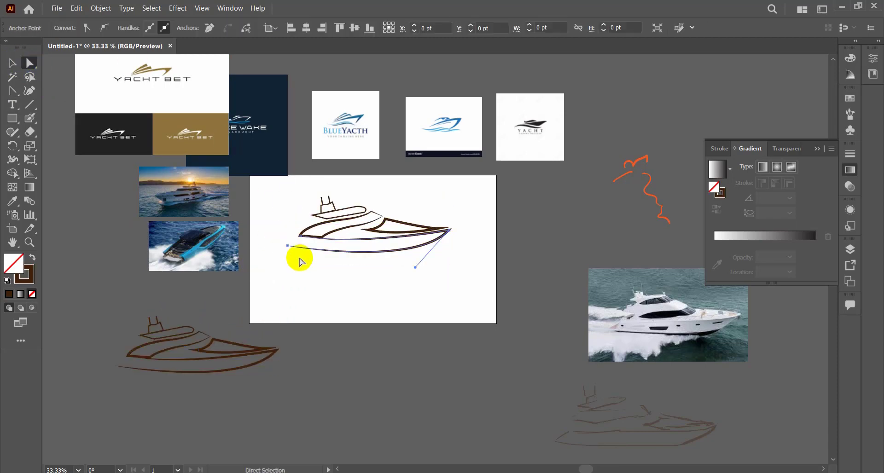
key("Delete")
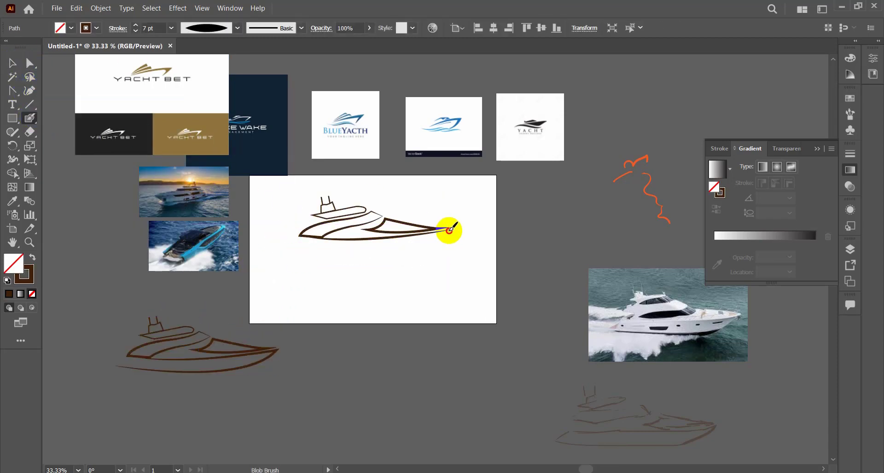
Paint a wavy line from the bow tip beneath the hull with the Blob Brush and move it off the artboard.
left_click(450, 230)
left_click_drag(447, 232, 315, 280)
left_click(12, 63)
left_click(455, 269)
mouse_move(376, 250)
left_mouse_down()
mouse_move(363, 352)
mouse_move(374, 246)
mouse_move(409, 420)
left_mouse_up()
left_click(434, 288)
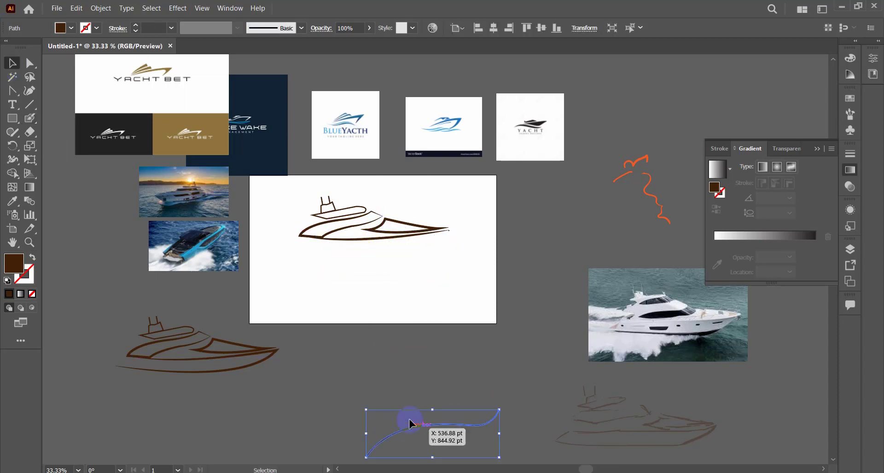
left_click(416, 265)
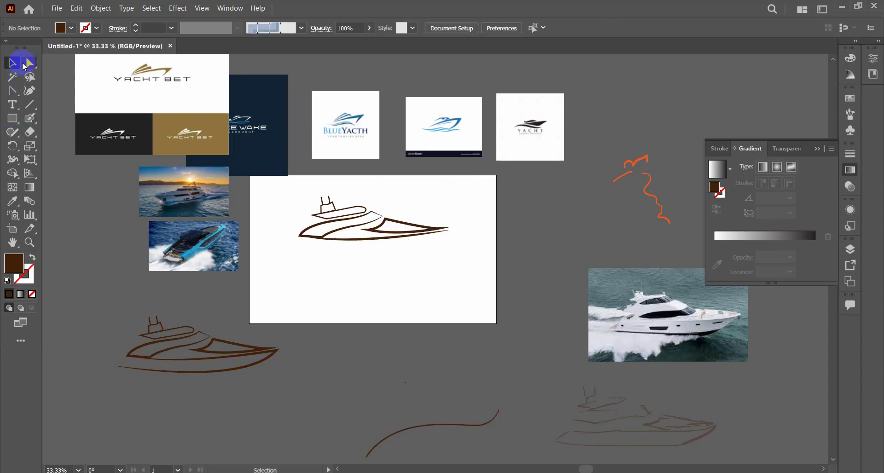
Draw a short curve from the bow tip down beneath the hull with the Pen tool, with a 7 pt brown stroke and no fill.
left_click_drag(12, 91, 45, 92)
left_click(450, 231)
left_click_drag(397, 256, 372, 257)
left_click(32, 258)
left_click(13, 202)
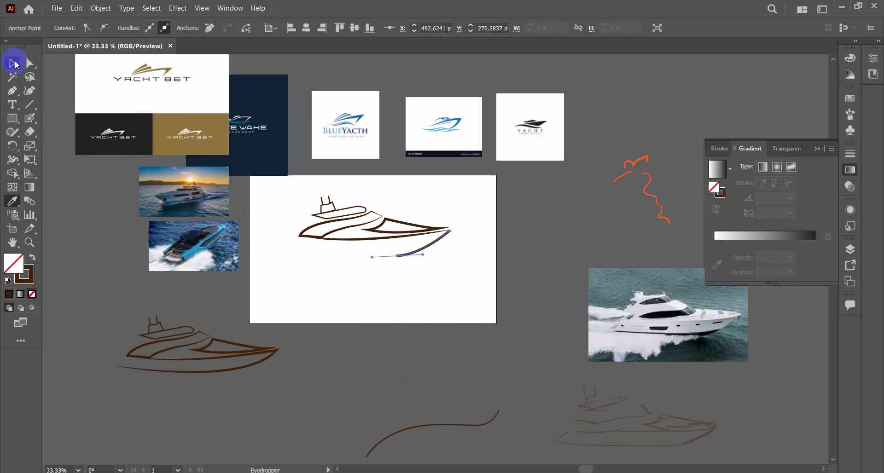
Apply the triangular tapered width profile to the bow curve and to the hull's upper line.
left_click(19, 64)
left_click(206, 28)
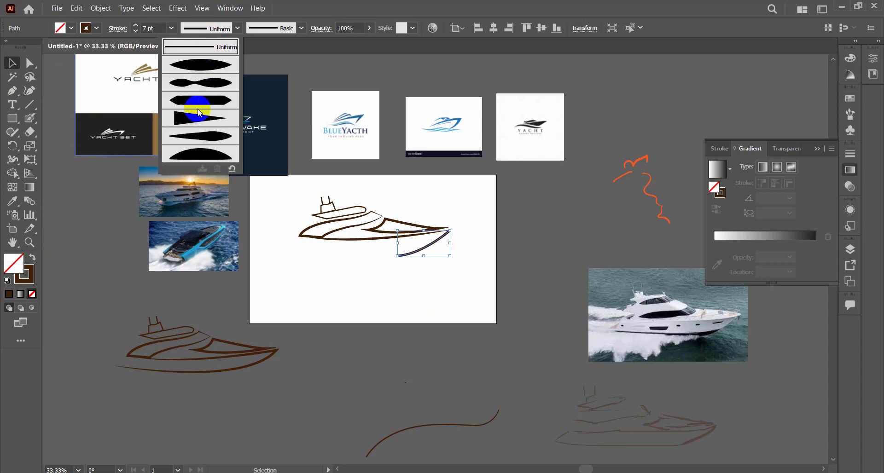
left_click(198, 115)
left_click(518, 258)
left_click(417, 235)
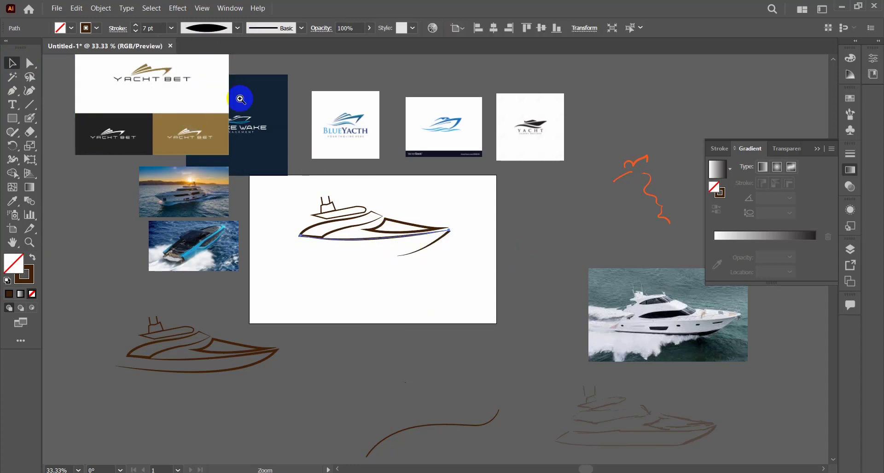
left_click(206, 28)
left_click(189, 119)
Nudge the bow curve slightly left so its thick end meets the tip of the hull line.
left_click(465, 255)
left_click(467, 211, "ctrl")
left_click(462, 226, "ctrl")
left_click(440, 257, "ctrl")
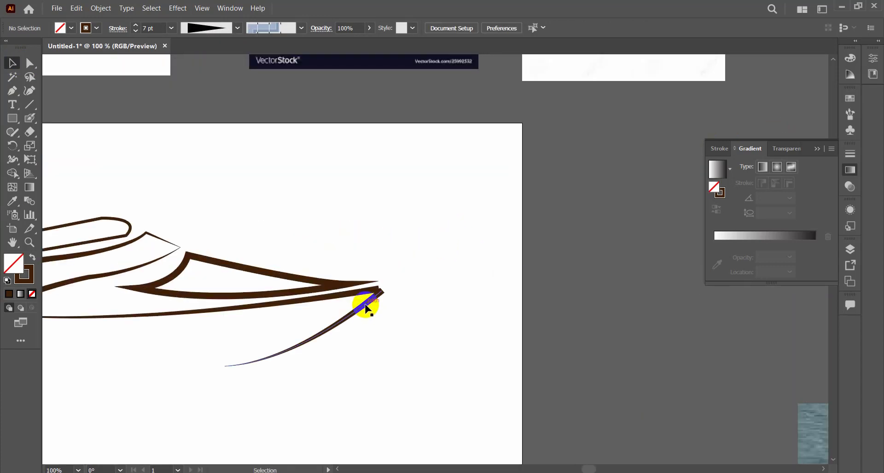
left_click_drag(364, 302, 362, 303)
left_click(420, 306)
left_click(421, 304, "ctrl+alt")
left_click(419, 303, "ctrl+alt")
left_click(424, 287, "ctrl+alt")
left_click_drag(436, 279, 444, 313)
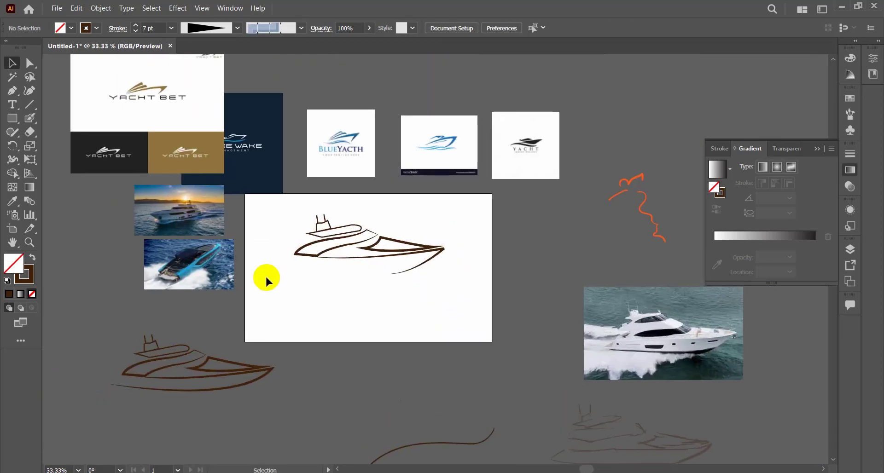
Draw a shallow wave beneath the stern with the Pen tool and give it a 6 pt stroke with the elliptical width profile.
left_click(296, 265)
left_click_drag(326, 268, 352, 274)
left_click(370, 264)
left_click(12, 57)
left_click(355, 272)
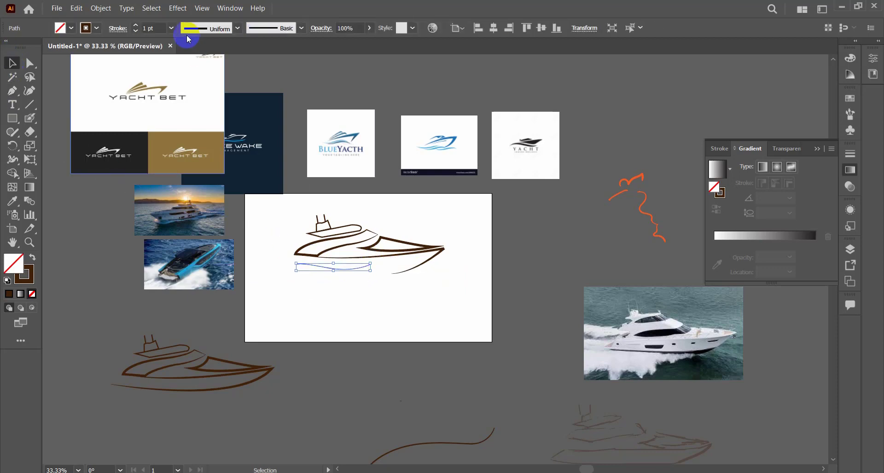
left_click(134, 26)
left_click(335, 272)
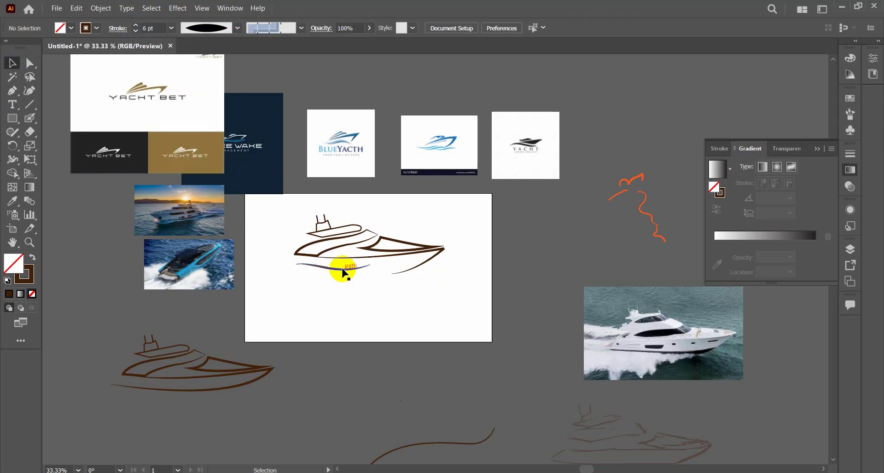
Duplicate the wave just below the first one, reflect the copy about the vertical axis, and rotate it to follow the hull.
left_click_drag(342, 270, 357, 277)
left_click_drag(387, 269, 387, 264)
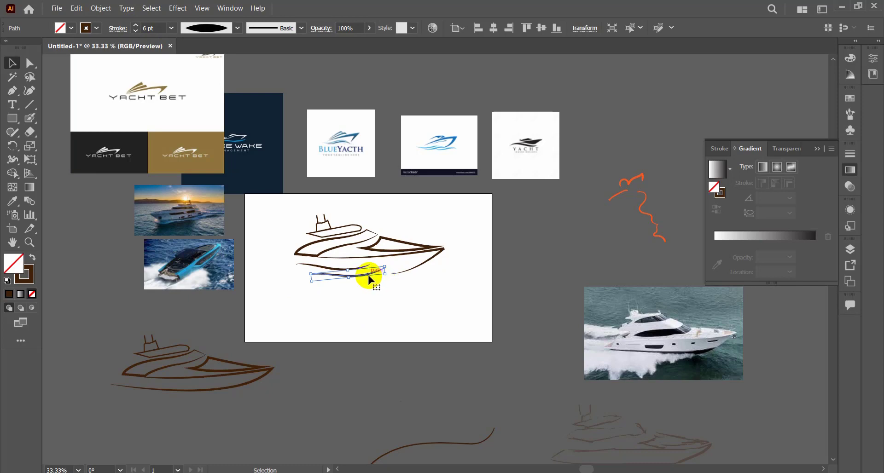
right_click(370, 278)
mouse_move(421, 213)
left_click(493, 245)
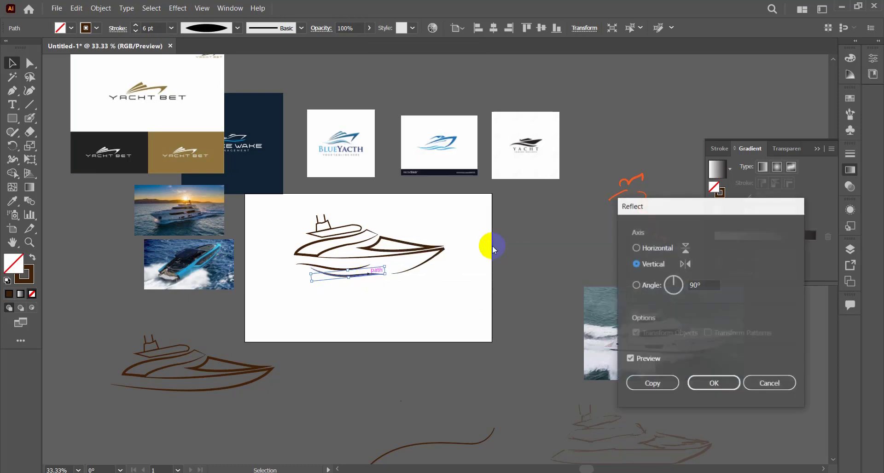
left_click(712, 385)
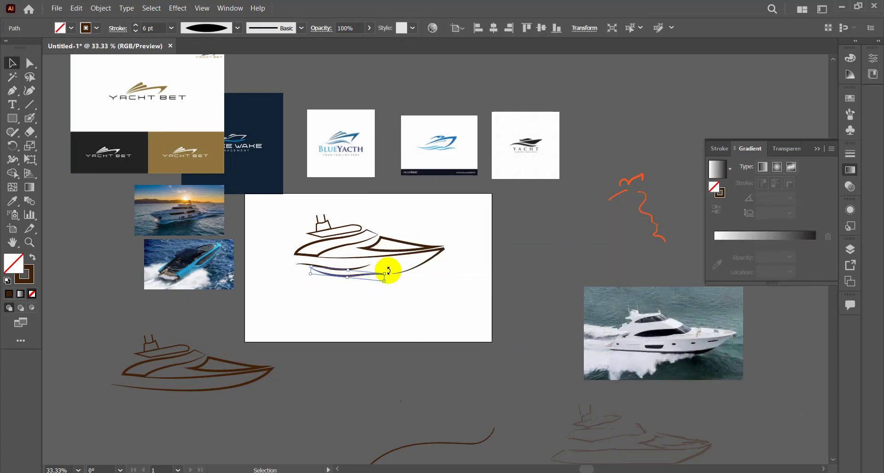
left_click_drag(384, 280, 399, 264)
left_click(428, 300)
Add a third wave by copying an existing one lower and further toward the bow.
left_click(383, 223)
left_click_drag(314, 266, 390, 281, "alt")
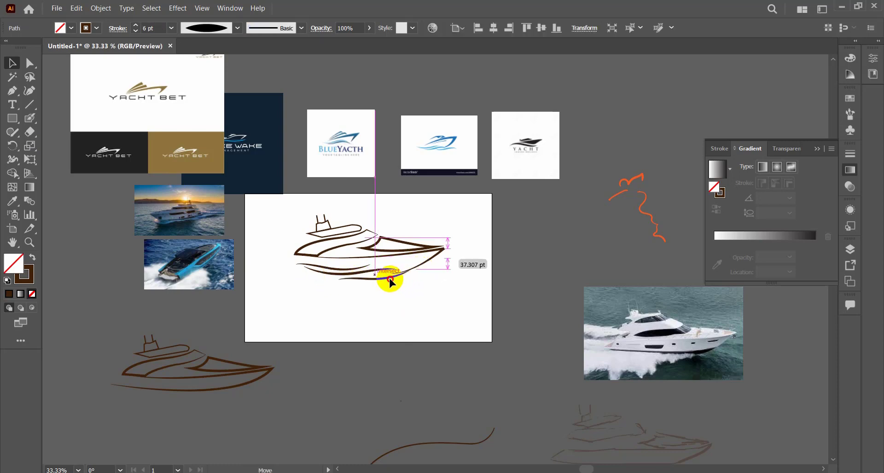
left_click(465, 298)
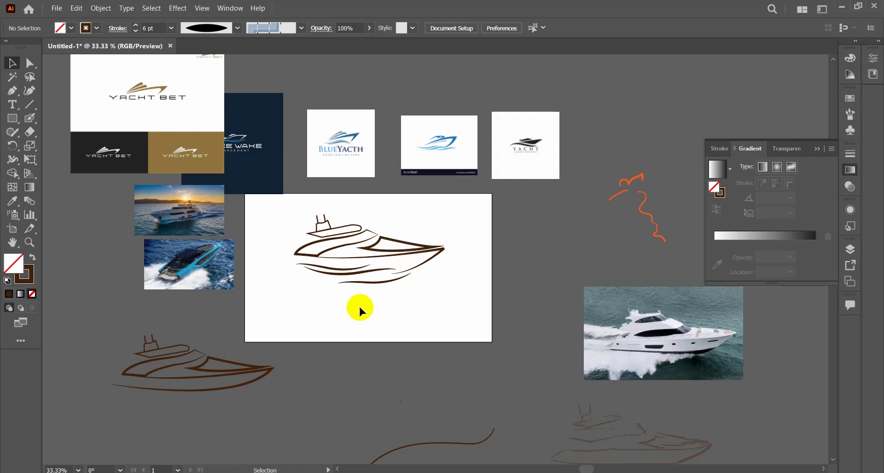
Fit the upper deck down against the cabin so their outlines join, and remove the hull's upper line above the waves.
key("super+e")
left_click(745, 124)
double_click(440, 294, "ctrl")
left_click_drag(400, 207, 454, 315)
left_click(362, 276)
left_click_drag(404, 272, 423, 249)
left_click(439, 311)
double_click(450, 300, "ctrl+alt")
left_click(468, 282)
left_click(465, 282, "ctrl+alt")
left_click(417, 258, "ctrl")
left_click_drag(406, 282, 304, 285)
Add the text "Make Wake Management" below the waves and enlarge it to nearly the yacht's width.
key("t")
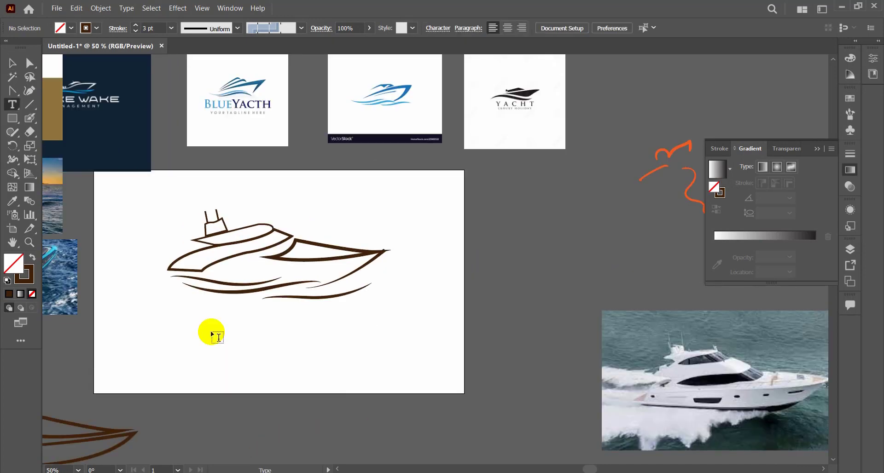
left_click(213, 334)
left_click(5, 64)
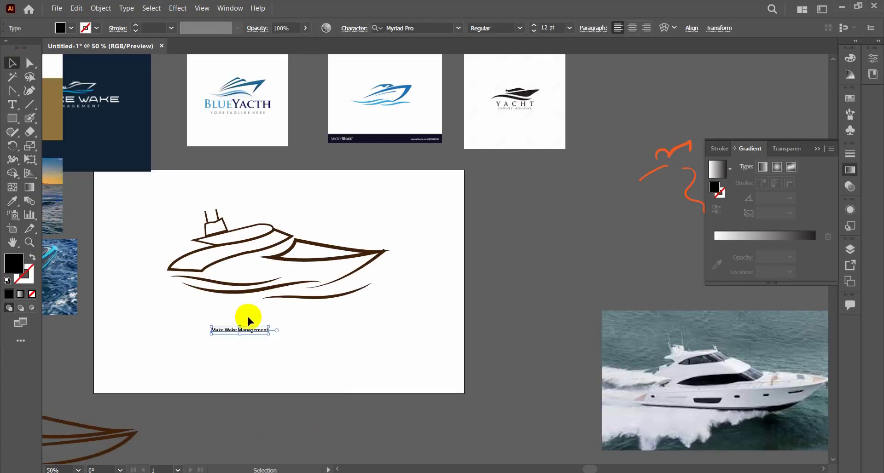
left_click_drag(269, 335, 336, 364)
left_click_drag(305, 340, 327, 325)
left_click(388, 334)
Expand the bow curve's tapered stroke into a filled shape.
scroll(402, 282, "down", 3)
scroll(438, 245, "up", 4)
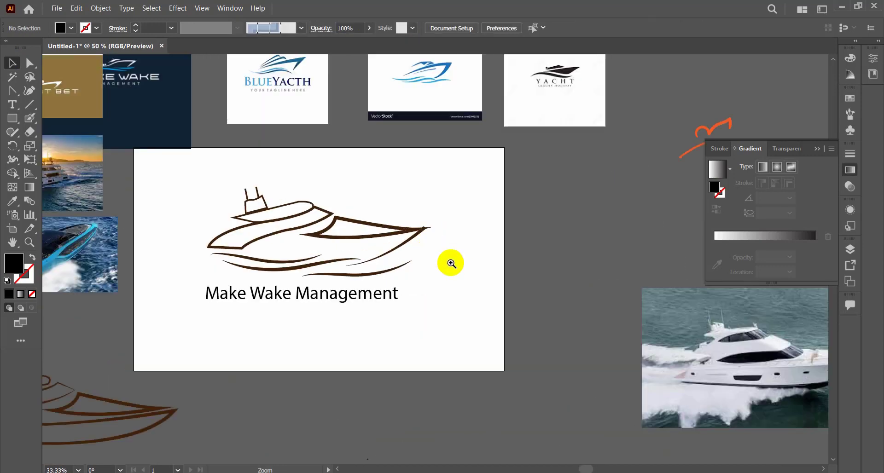
scroll(413, 247, "up", 2)
left_click(450, 250)
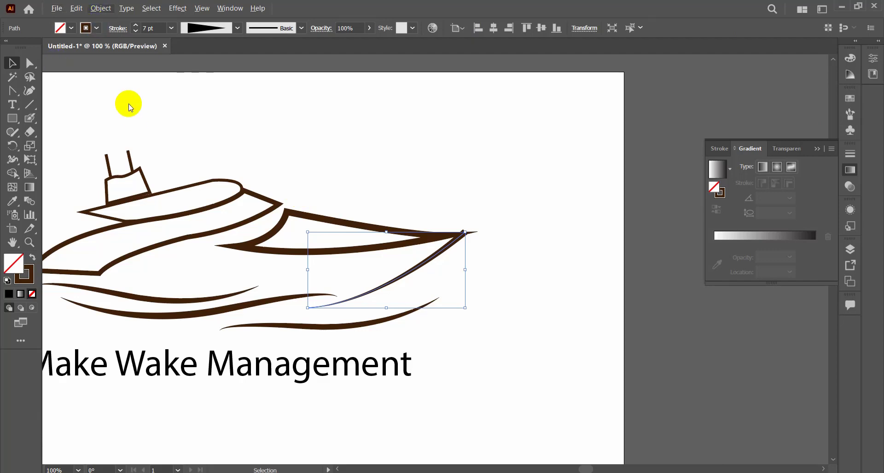
left_click(101, 7)
left_click(122, 110)
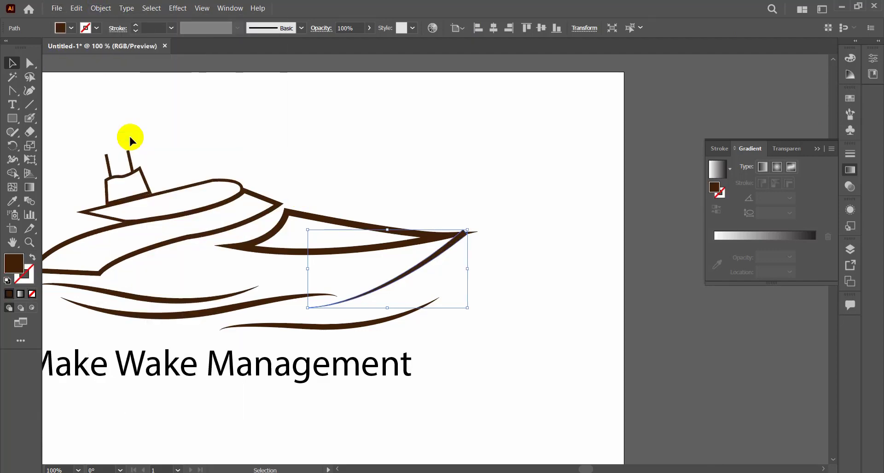
Pull the outer corner anchor at the bow curve's upper end inward so it no longer sticks out above the hull tip.
left_click(30, 64)
scroll(447, 239, "up", 2)
scroll(466, 274, "up", 2)
left_click(316, 262)
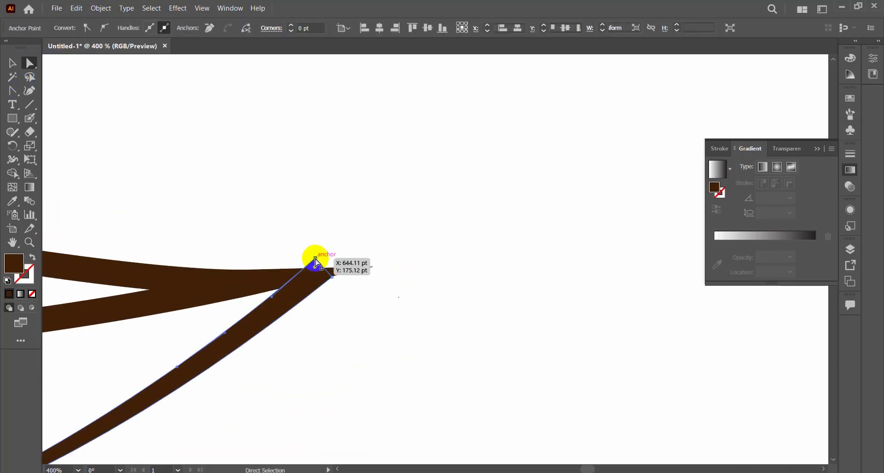
left_click_drag(315, 261, 332, 277)
left_click(384, 291)
left_click(389, 274, "ctrl+alt")
left_click(389, 271, "ctrl+alt")
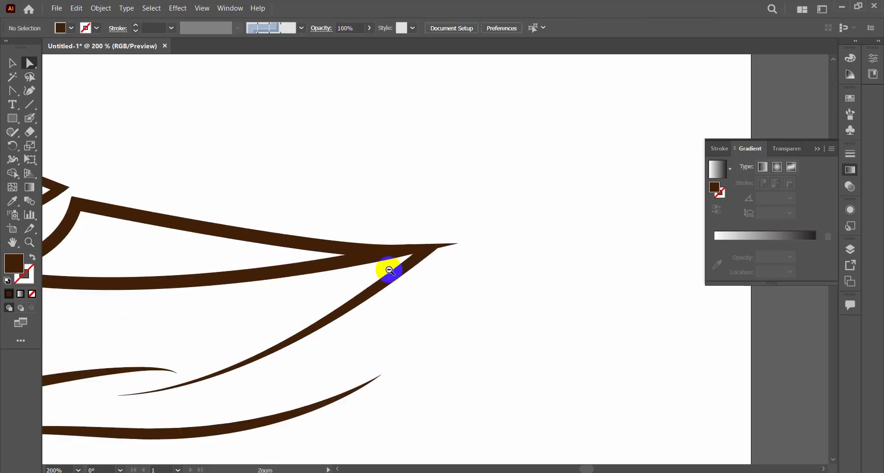
left_click(389, 270, "ctrl+alt")
left_click(389, 270, "ctrl+alt")
left_click(515, 240, "ctrl")
left_click(439, 270, "ctrl")
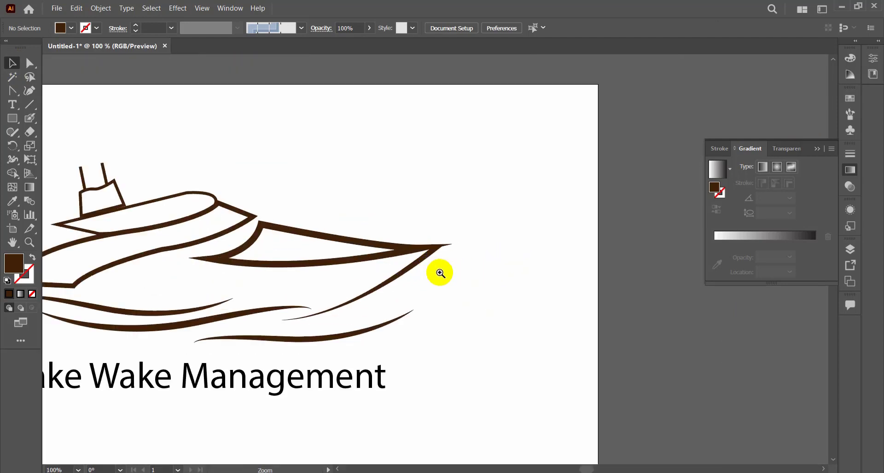
Pull back the hull top line's overshooting end so it meets the bow curve in one clean, sharp tip.
left_click(440, 272, "ctrl")
left_click_drag(422, 231, 436, 228)
left_click(450, 226)
left_click(448, 223, "ctrl")
left_click(421, 266, "ctrl")
left_click(422, 267, "ctrl")
left_click(448, 238, "ctrl")
left_click(467, 225, "ctrl")
left_click(468, 277, "ctrl")
mouse_move(349, 237)
left_mouse_down()
mouse_move(352, 252)
mouse_move(402, 258)
left_mouse_up()
left_click(29, 63)
left_click_drag(402, 259, 415, 231)
left_click(470, 236)
left_click(388, 247, "ctrl+alt")
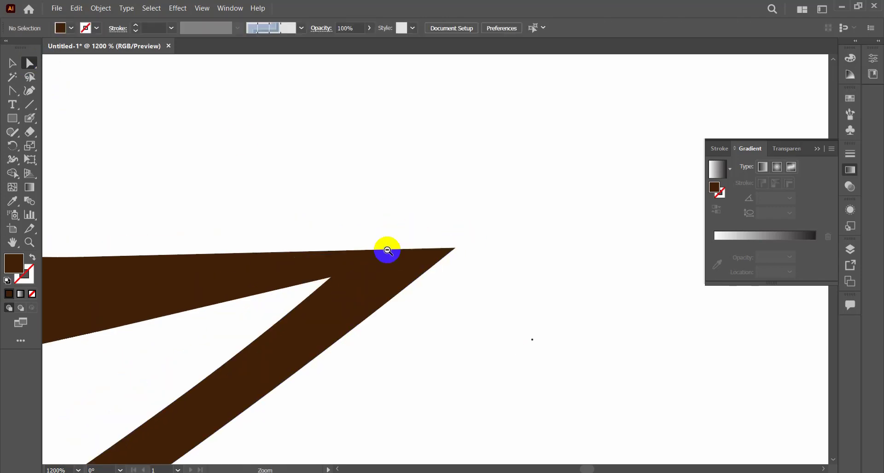
left_click(466, 315, "ctrl+alt")
left_click(467, 315, "ctrl+alt")
left_click(426, 290, "ctrl+alt")
left_click(392, 278, "ctrl+alt")
left_click(391, 276, "ctrl+alt")
left_click(395, 277, "ctrl+alt")
left_click(395, 277, "ctrl+alt")
left_click(396, 277, "ctrl+alt")
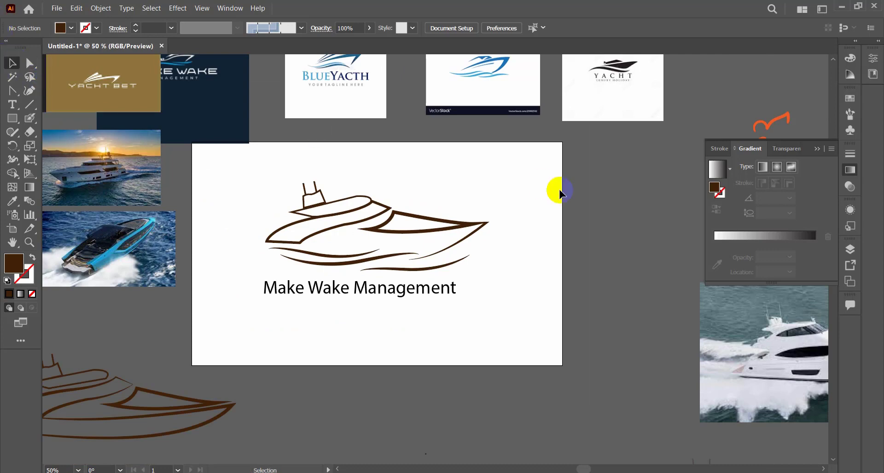
Try the half-ellipse width profile on the cabin outline's stroke.
left_click(459, 185, "ctrl")
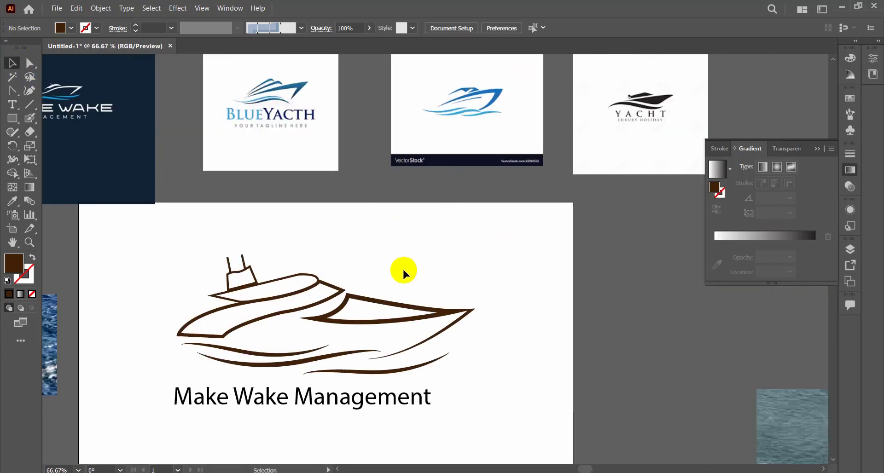
left_click(228, 334)
left_click(196, 32)
left_click(191, 153)
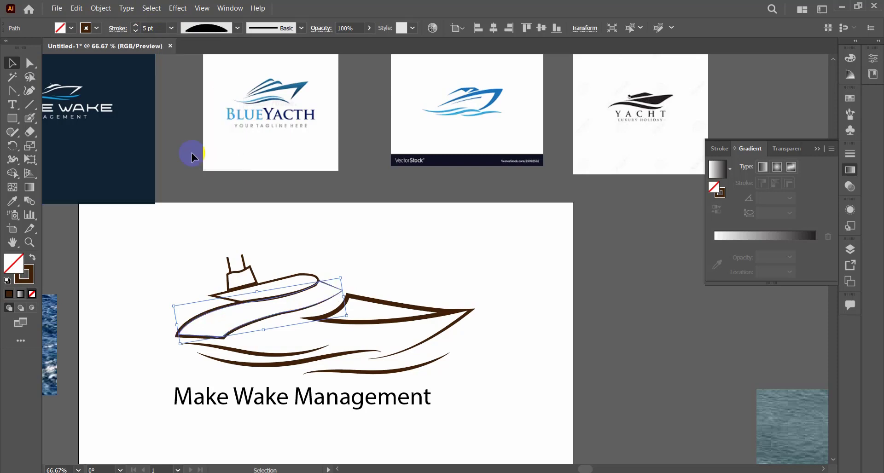
left_click(430, 238)
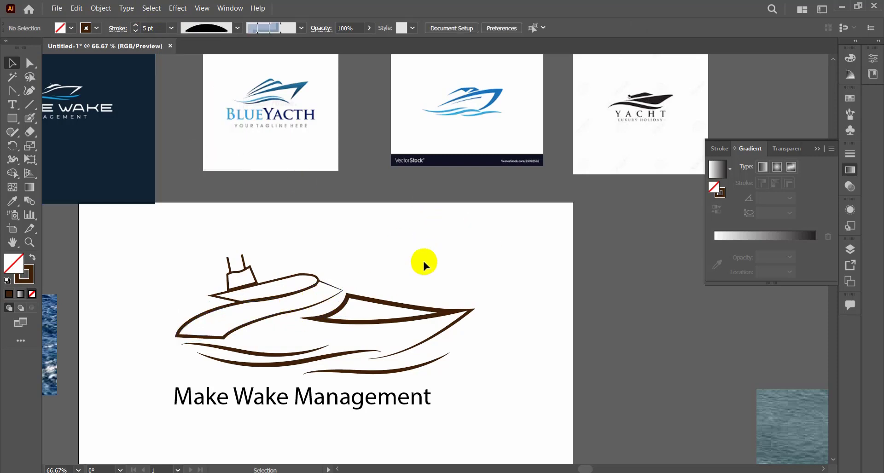
Compare width profiles on the cabin outline and apply the one with an even middle and two tapered ends.
left_click(332, 286)
left_click(208, 28)
left_click(200, 135)
left_click(208, 29)
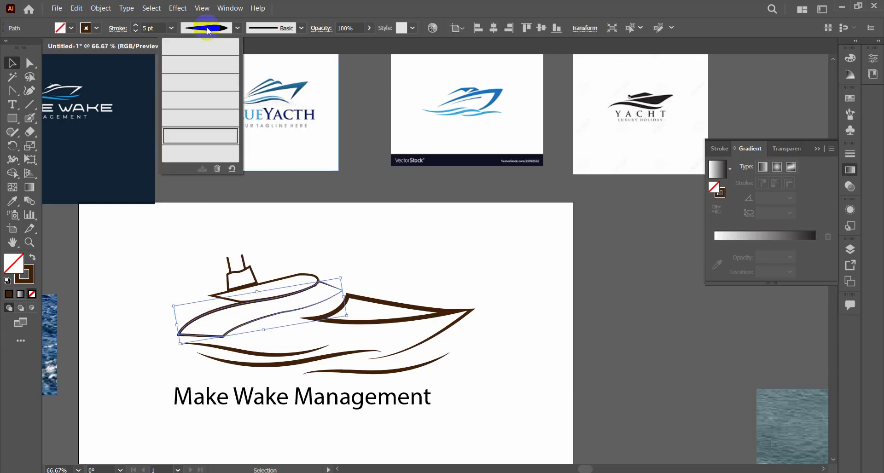
left_click(201, 120)
left_click(213, 30)
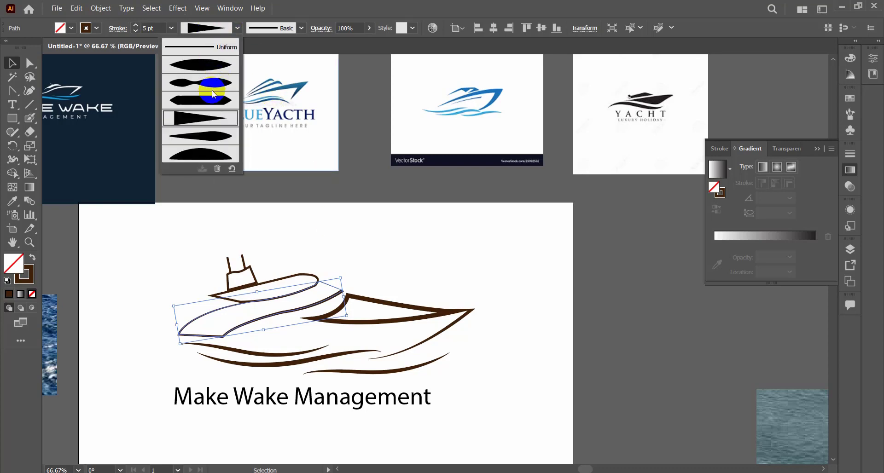
left_click(209, 102)
left_click(442, 235)
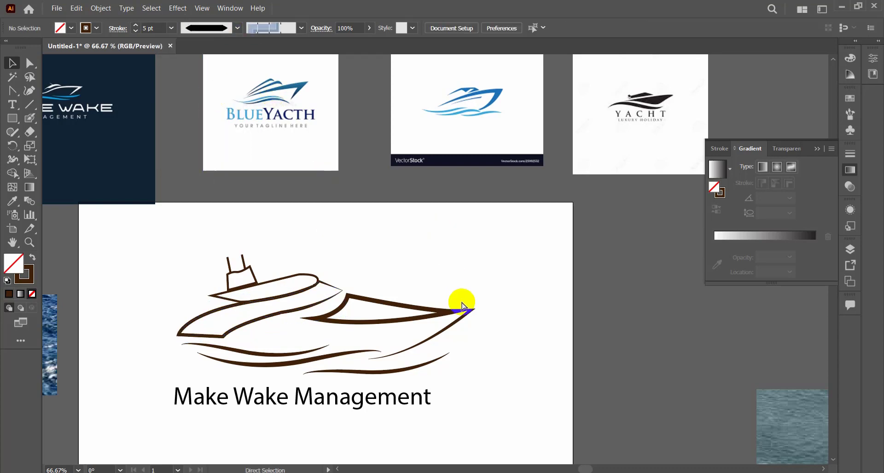
Delete the mast structure standing on the yacht's upper deck.
left_click(460, 306, "ctrl+alt")
left_click(444, 324, "ctrl+alt")
left_click(423, 288, "ctrl+alt")
left_click(402, 184, "ctrl")
left_click_drag(395, 258, 373, 270)
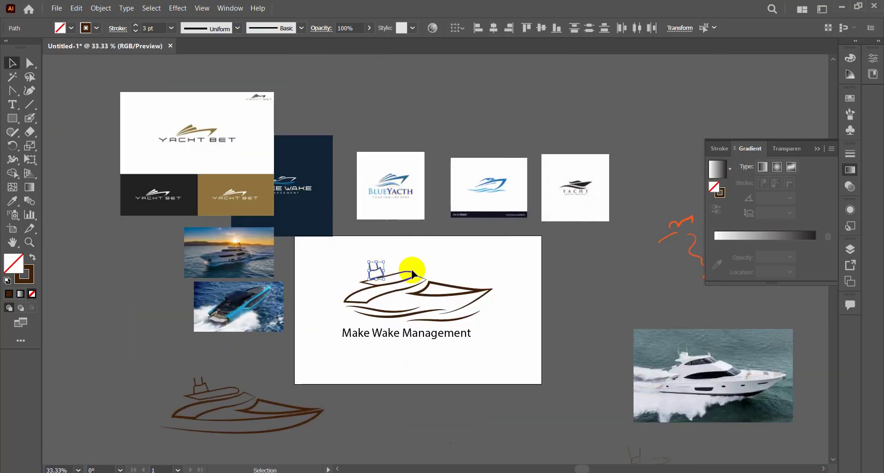
key("Delete")
left_click(490, 303, "ctrl+alt")
left_click(470, 254, "ctrl")
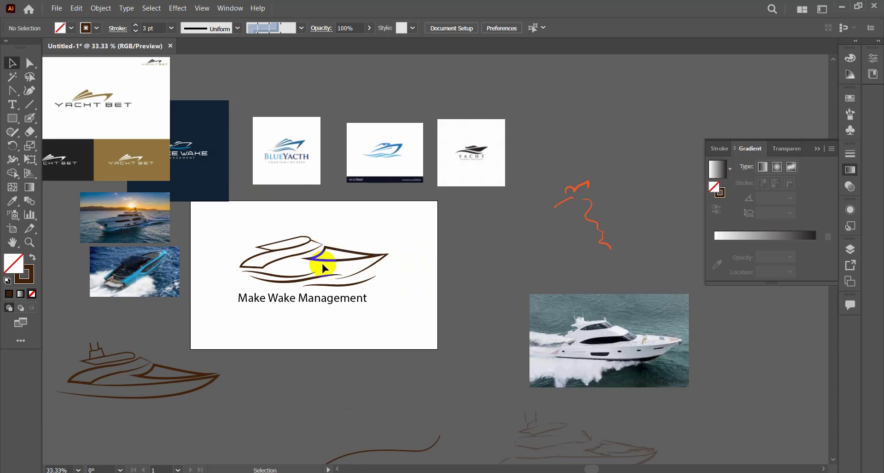
Make "MAKE WAKE" a separate, enlarged uppercase text below the yacht and move the full company name below the artboard.
left_click_drag(368, 297, 373, 296)
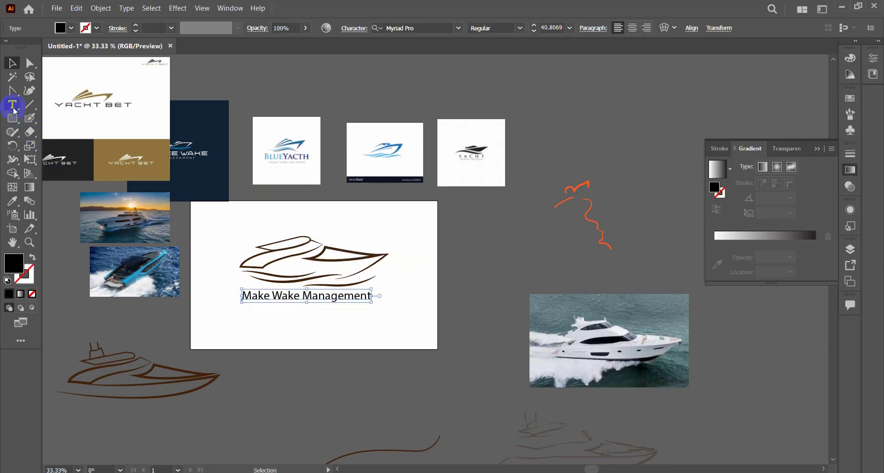
left_click_drag(302, 294, 272, 288)
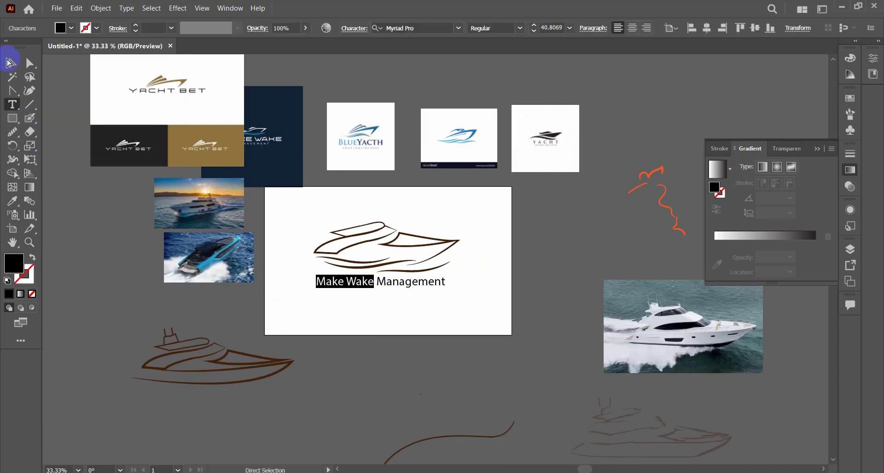
left_click(9, 62)
left_click_drag(391, 282, 399, 359)
left_click(399, 359)
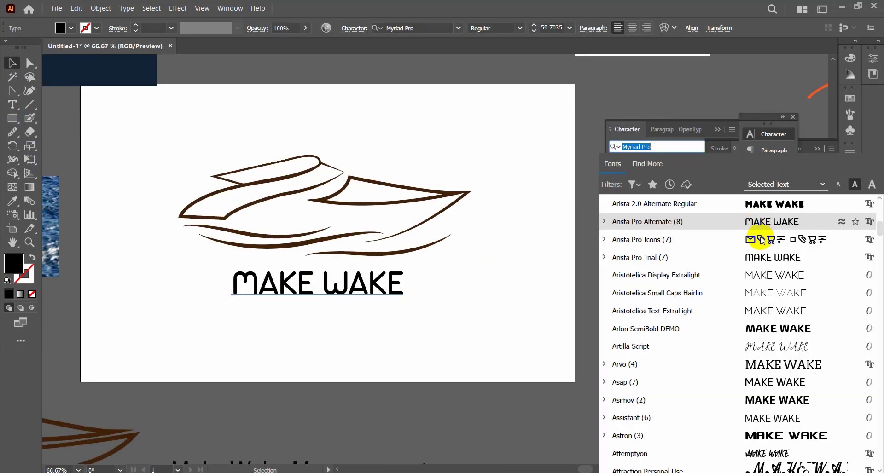
Set the MAKE WAKE text in the BatmanForeverAlternate font and center it closely below the waves.
scroll(777, 348, "down", 3)
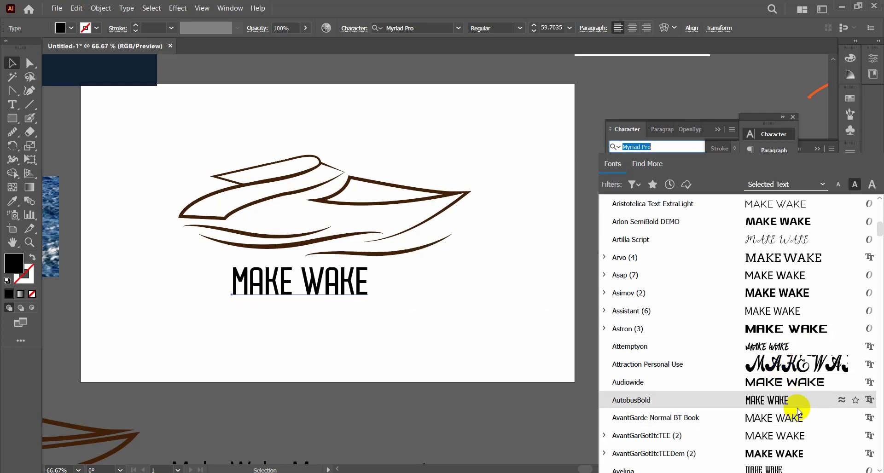
scroll(799, 411, "down", 3)
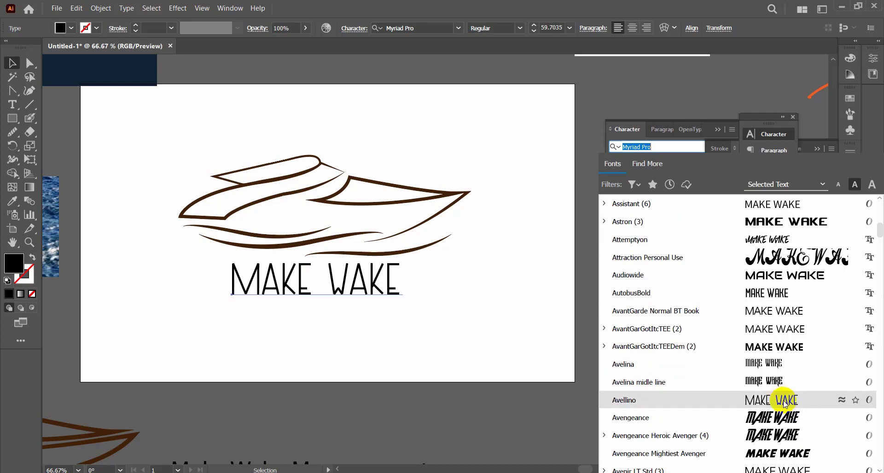
scroll(785, 403, "down", 9)
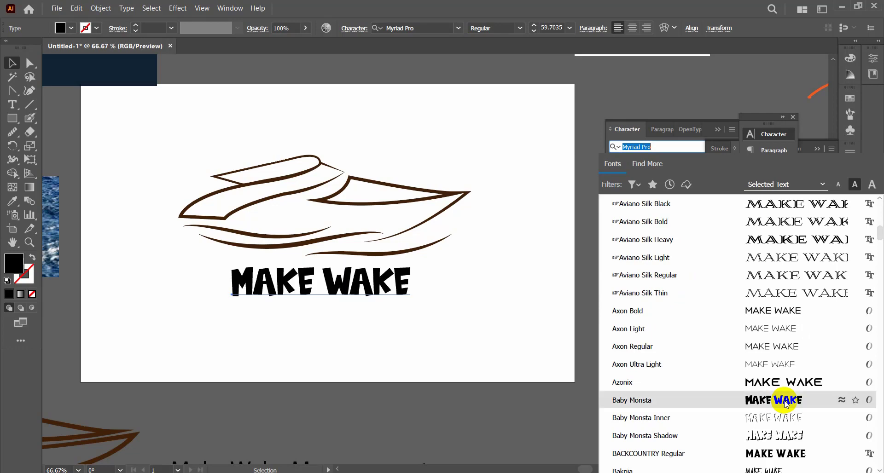
scroll(787, 386, "down", 4)
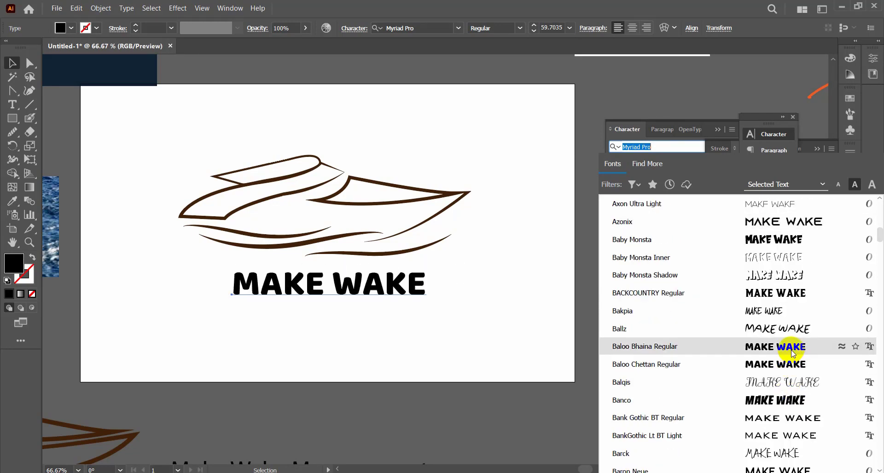
scroll(792, 395, "down", 4)
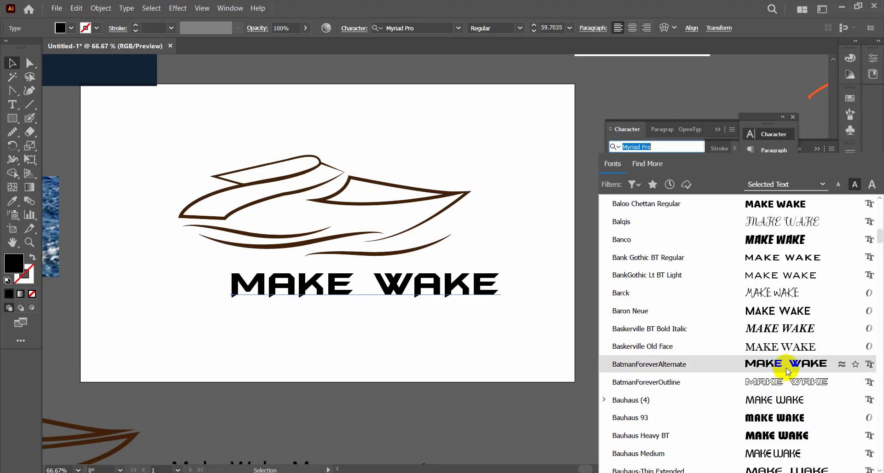
left_click(786, 367)
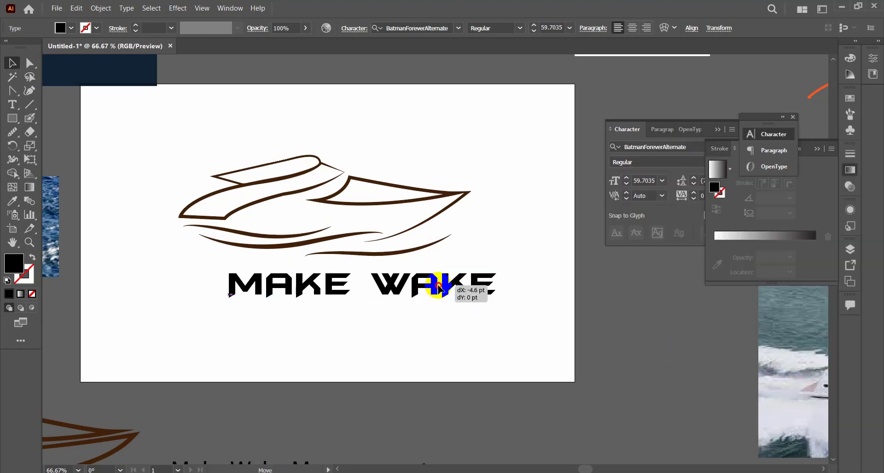
left_click_drag(440, 287, 401, 276)
left_click(410, 325)
left_click(435, 305, "ctrl+alt")
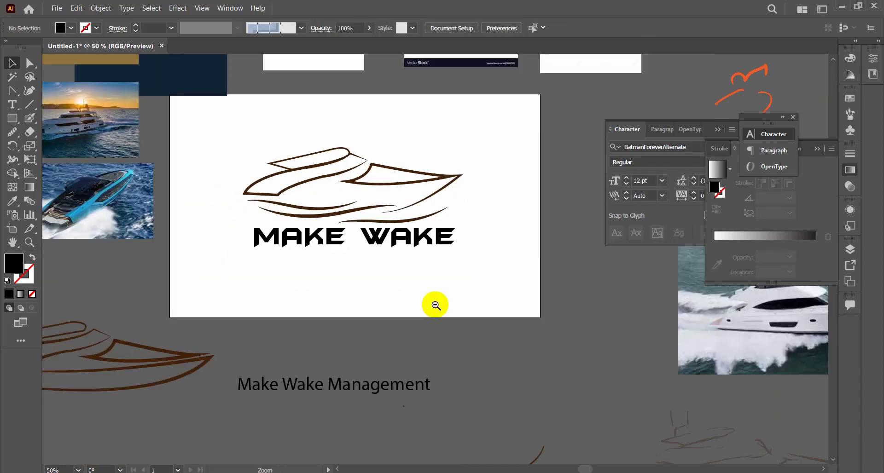
Copy the word "Management" from the full name as separate text below MAKE WAKE and enlarge it to about the same width.
left_click(13, 106)
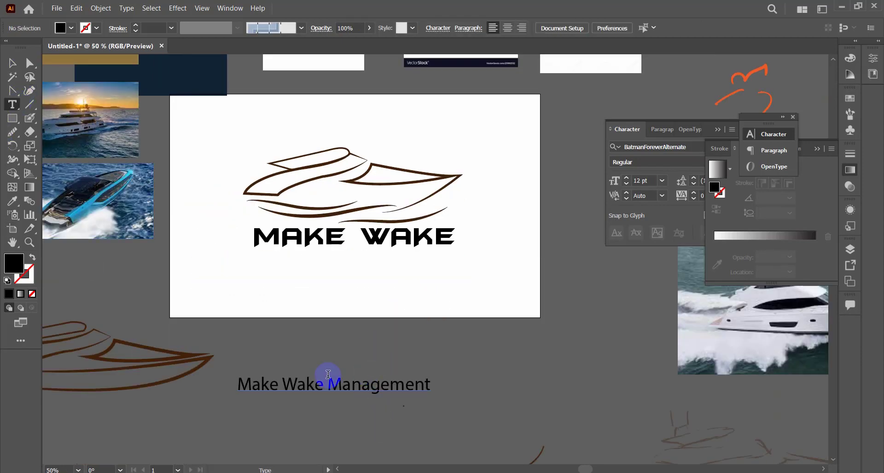
left_click_drag(328, 374, 477, 384)
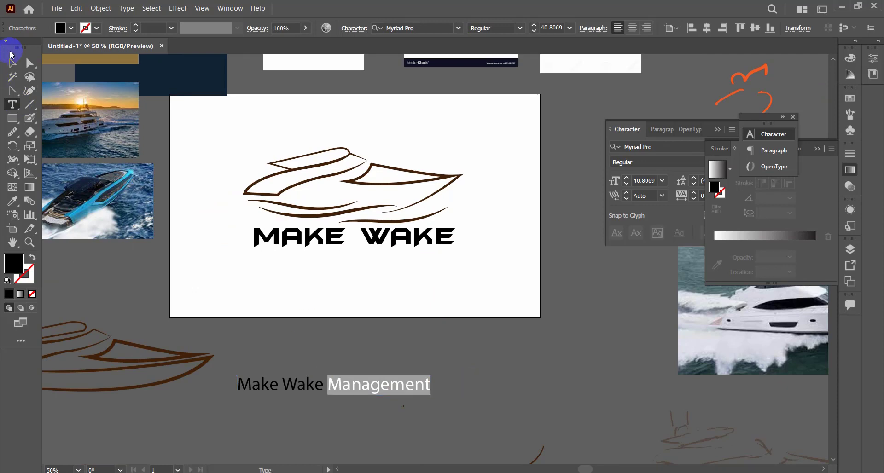
key("ctrl+c")
left_click(13, 61)
left_click(375, 260)
key("ctrl+v")
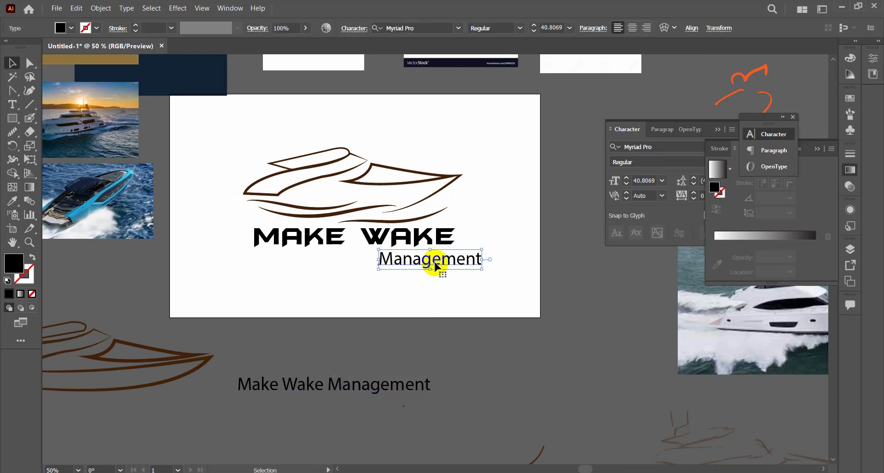
left_click_drag(435, 266, 412, 275)
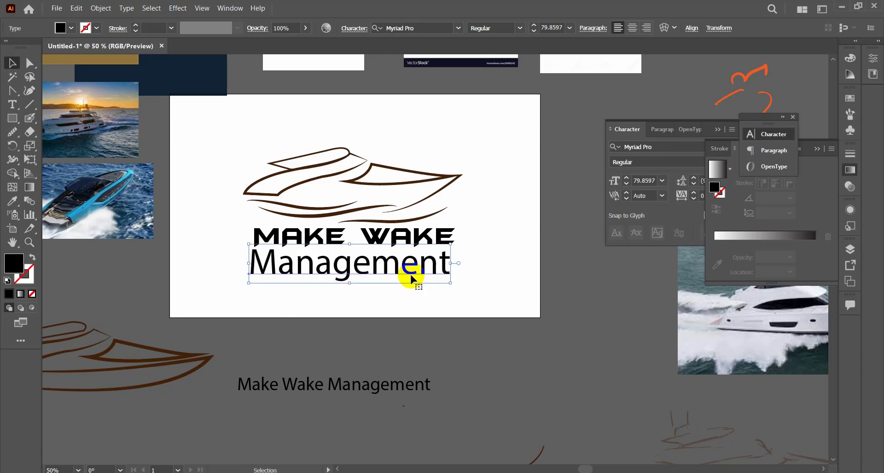
Convert the Management text to uppercase and scale it back to roughly the width of MAKE WAKE.
left_click(126, 14)
mouse_move(163, 164)
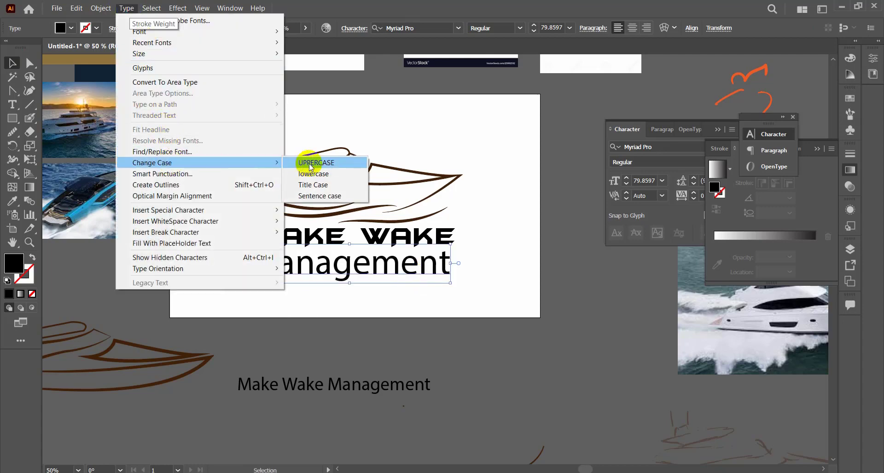
left_click(309, 163)
left_click_drag(478, 241, 434, 258)
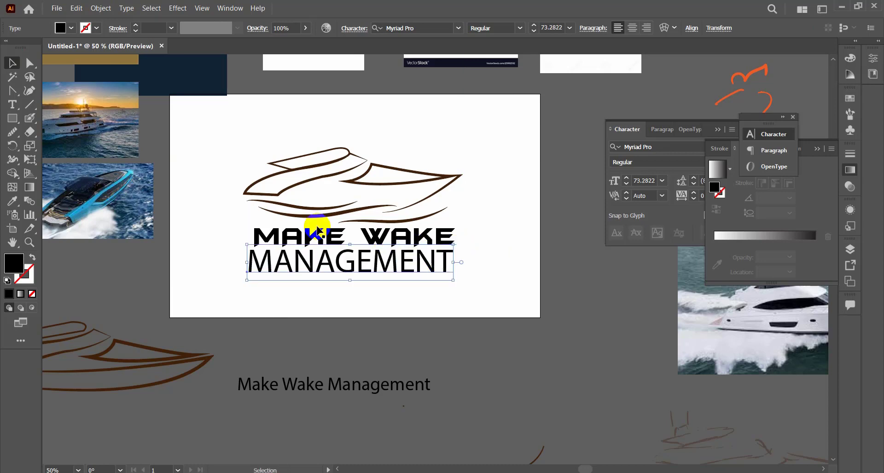
Set the MANAGEMENT text in Roboto at 24 pt, widen its letter spacing and place it beneath MAKE WAKE.
left_click(435, 26)
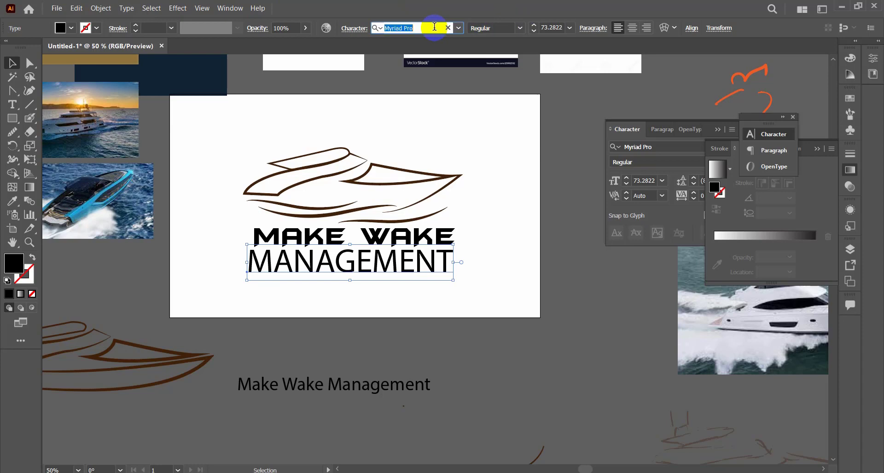
type("robot")
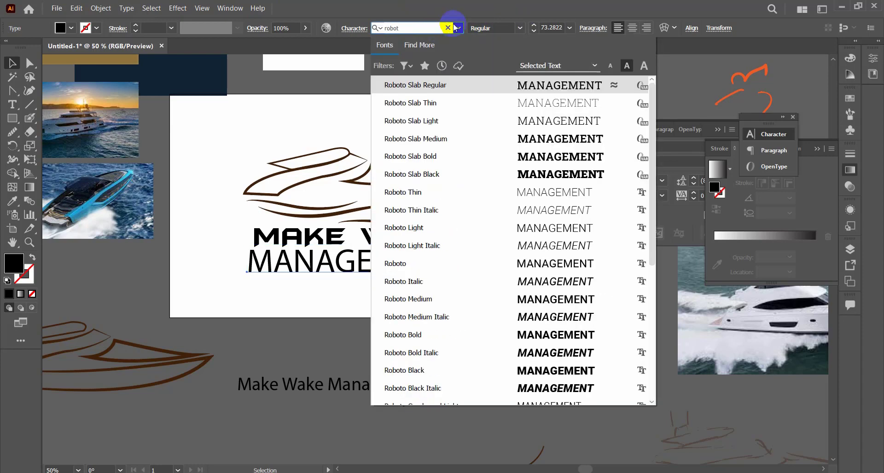
left_click(426, 263)
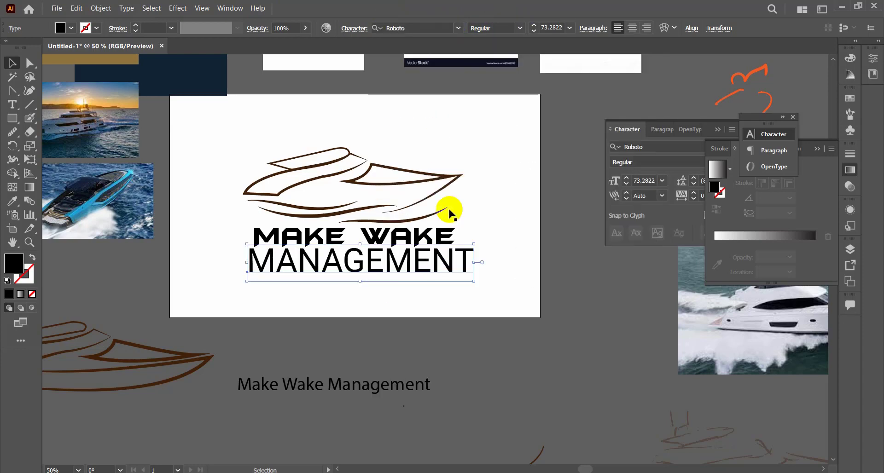
left_click(568, 29)
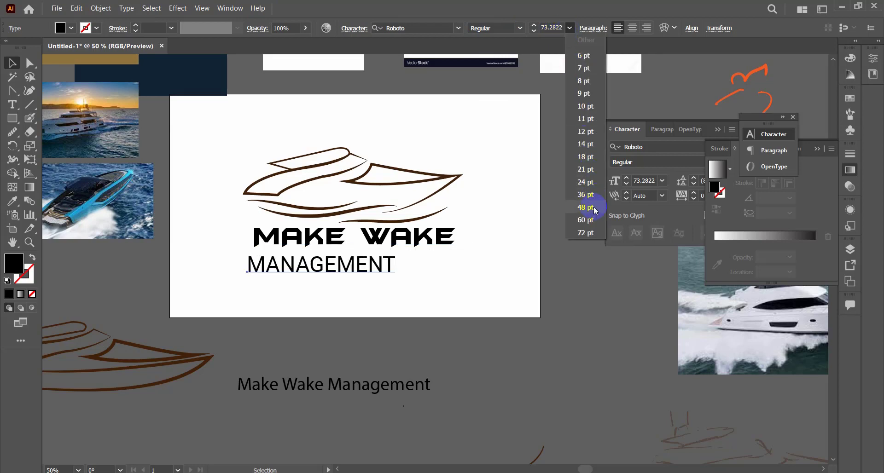
left_click(586, 181)
left_click_drag(296, 267, 345, 260)
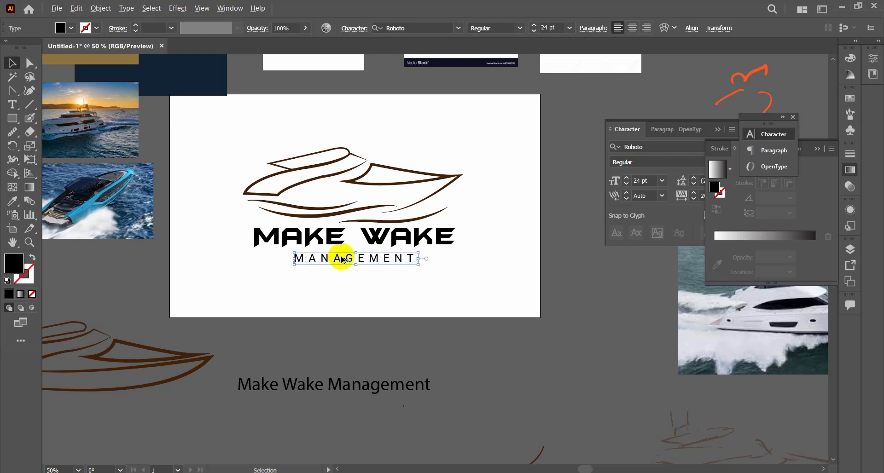
left_click(416, 289)
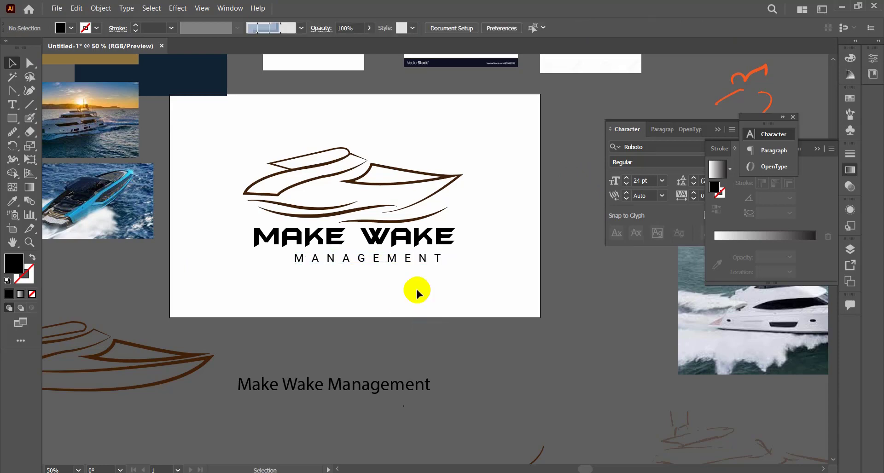
Center MANAGEMENT beneath MAKE WAKE and scale both text lines down together.
mouse_move(401, 261)
left_mouse_down()
mouse_move(383, 260)
mouse_move(391, 258)
left_mouse_up()
left_click(393, 264)
left_click(397, 241)
left_click(398, 259, "shift")
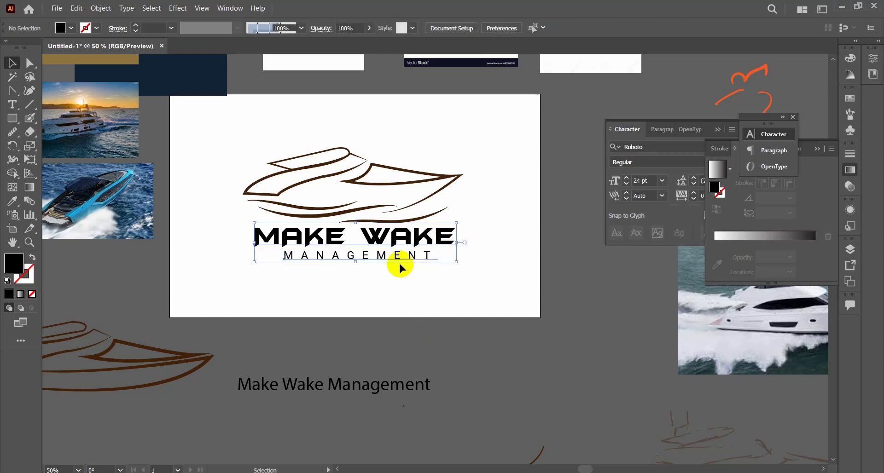
left_click_drag(456, 223, 409, 251)
left_click(464, 234)
left_click(450, 255)
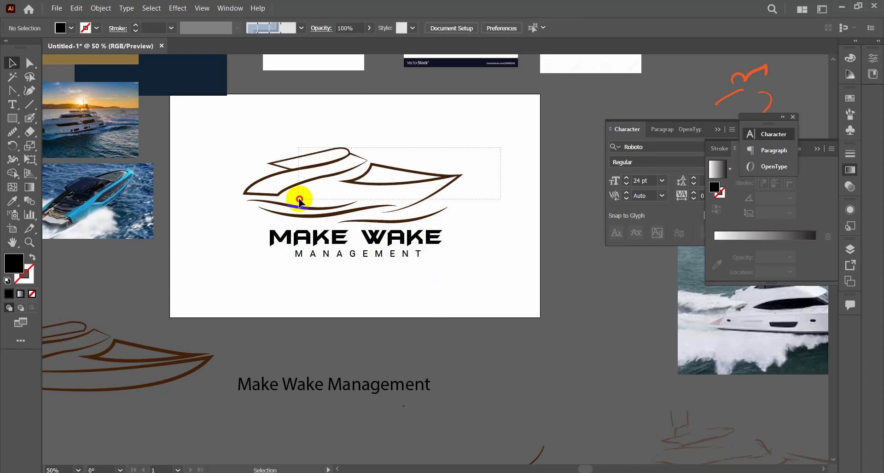
Scale the yacht and waves down to about the width of MAKE WAKE and center the logo on the artboard.
mouse_move(272, 221)
left_mouse_down()
mouse_move(460, 147)
mouse_move(488, 148)
mouse_move(272, 192)
mouse_move(247, 214)
left_mouse_up()
left_click_drag(460, 151, 441, 158)
left_click_drag(409, 182, 409, 188)
left_click(498, 198)
key("ctrl+space")
left_click(427, 202, "ctrl")
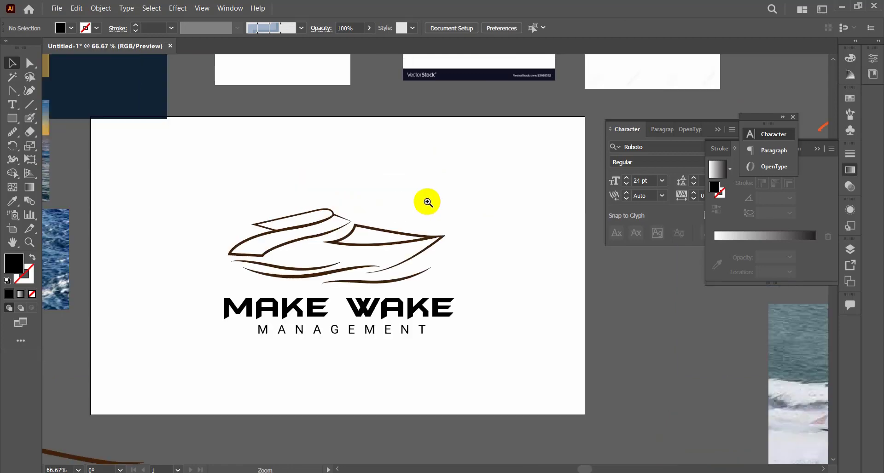
left_click(390, 234, "ctrl")
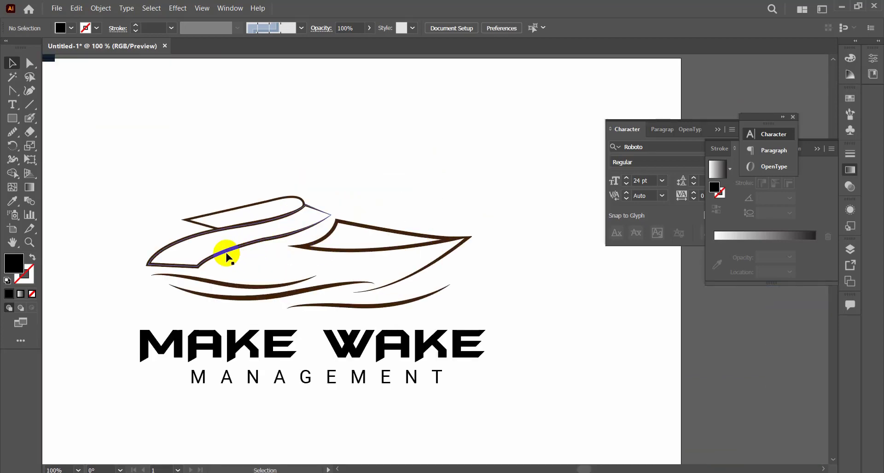
Draw a background rectangle covering the artboard, fill it with the dark navy of the reference logo and lock it.
left_click_drag(246, 191, 492, 339)
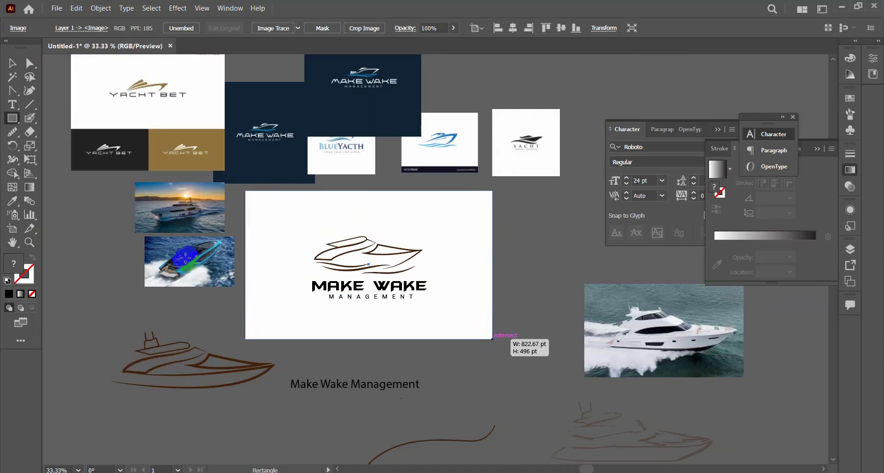
left_click(12, 200)
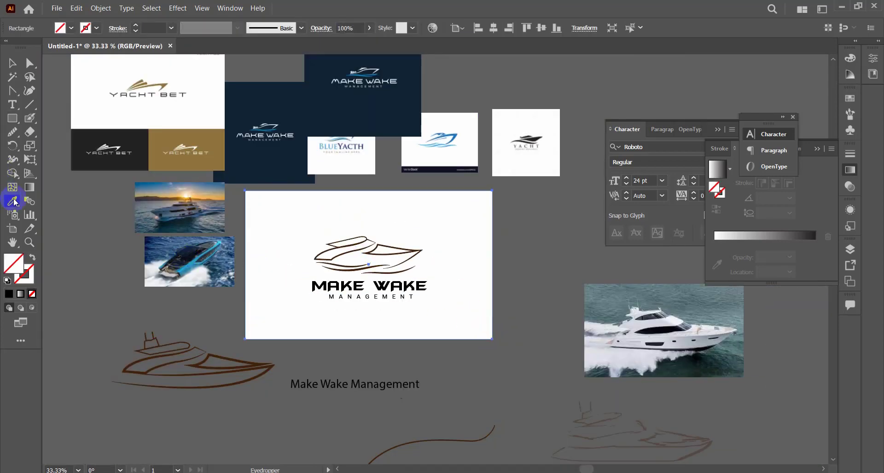
left_click(290, 101)
left_click(12, 63)
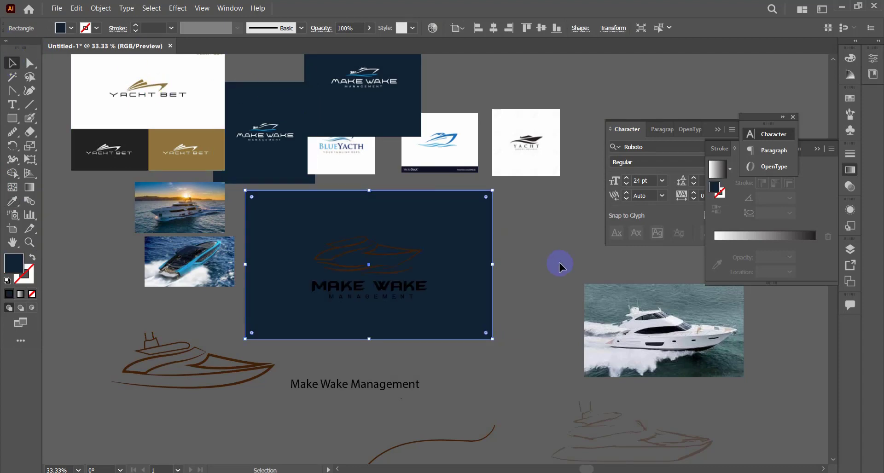
left_click(346, 243)
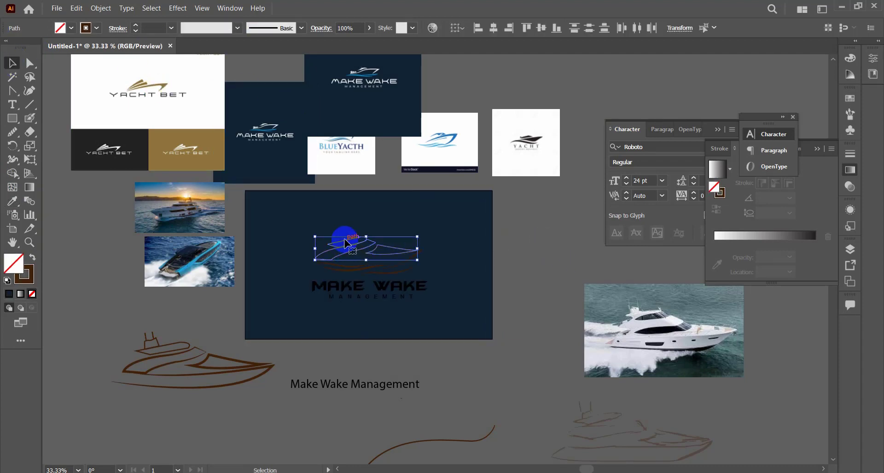
scroll(345, 240, "up", 1)
left_click(473, 308)
key("ctrl+2")
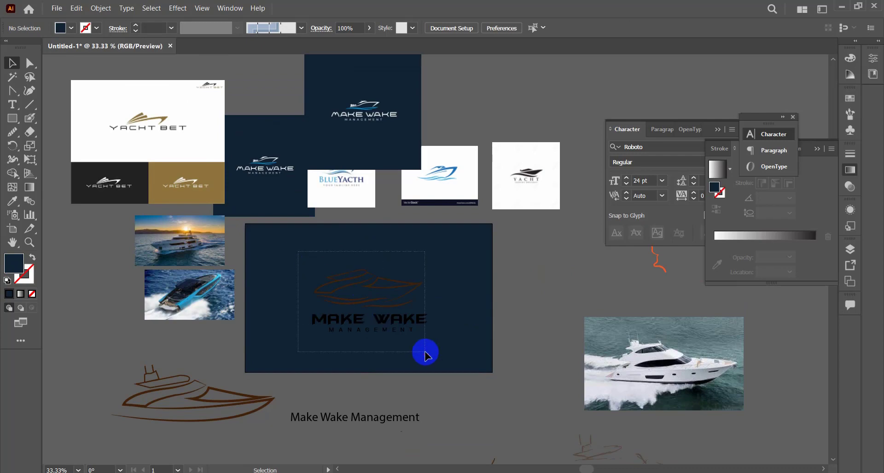
Place a copy of the whole dark logo outside the artboard, beneath the brown yacht sketch.
left_click_drag(425, 353, 557, 457)
scroll(511, 318, "down", 4)
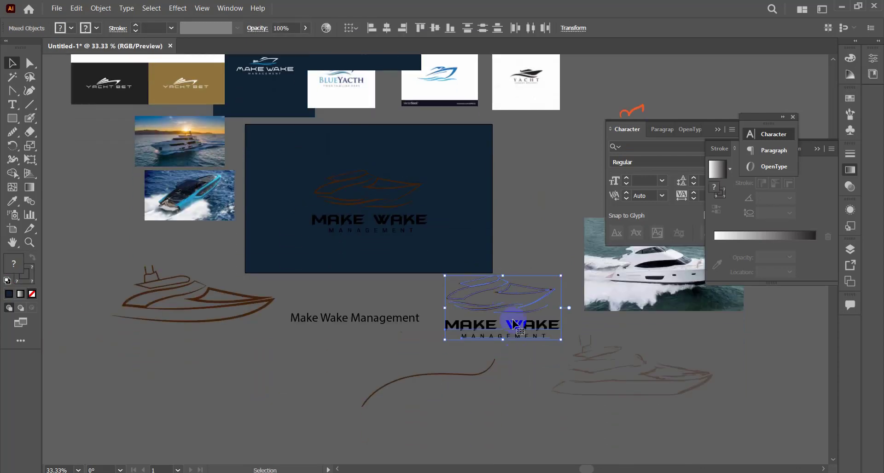
left_click_drag(514, 323, 160, 389)
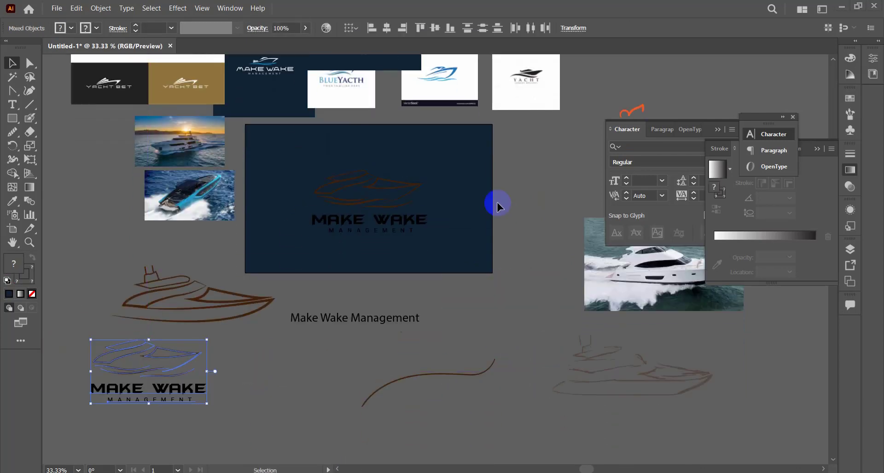
Try to expand the appearance of the yacht and waves on the navy background and recolor them white.
scroll(496, 203, "up", 1)
left_click_drag(432, 227, 432, 227)
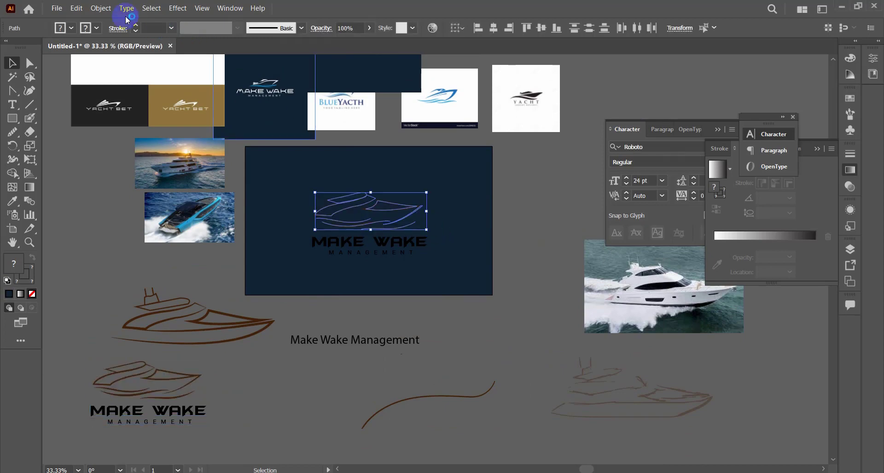
left_click(107, 9)
left_click(130, 138)
left_click(13, 203)
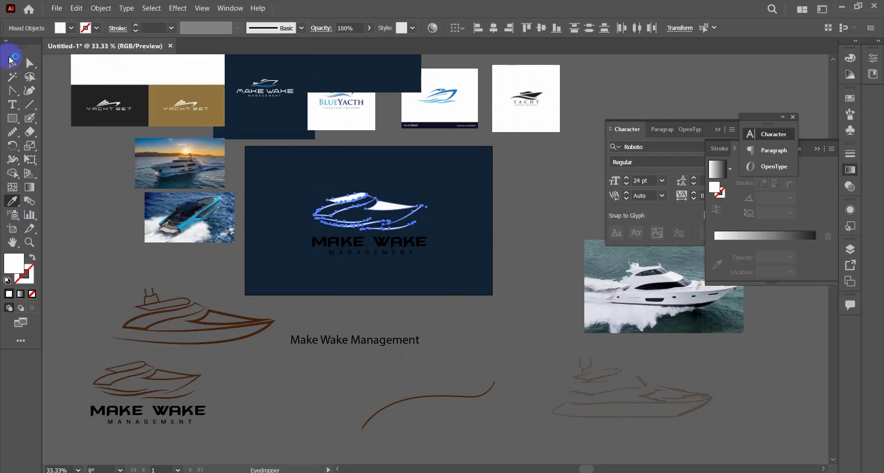
left_click(13, 63)
left_click(66, 154)
Expand the fill and stroke of the yacht and waves on the navy background and color them white.
left_click_drag(301, 178, 428, 230)
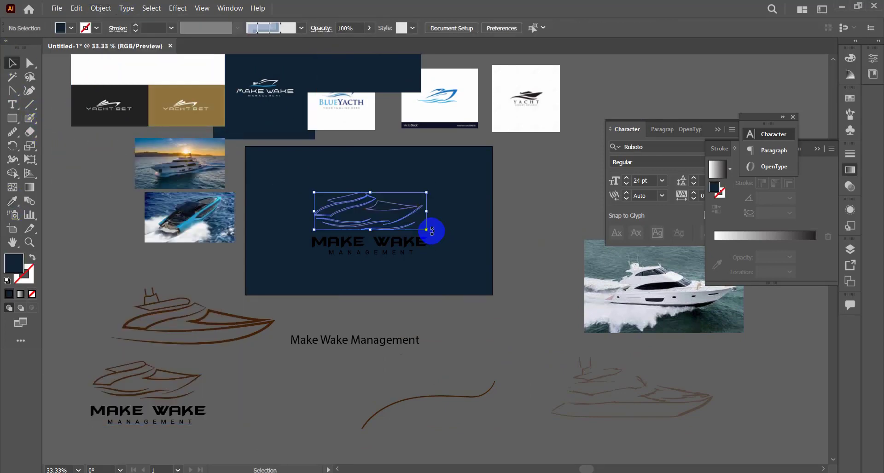
left_click(101, 8)
left_click(225, 122)
left_click(481, 307)
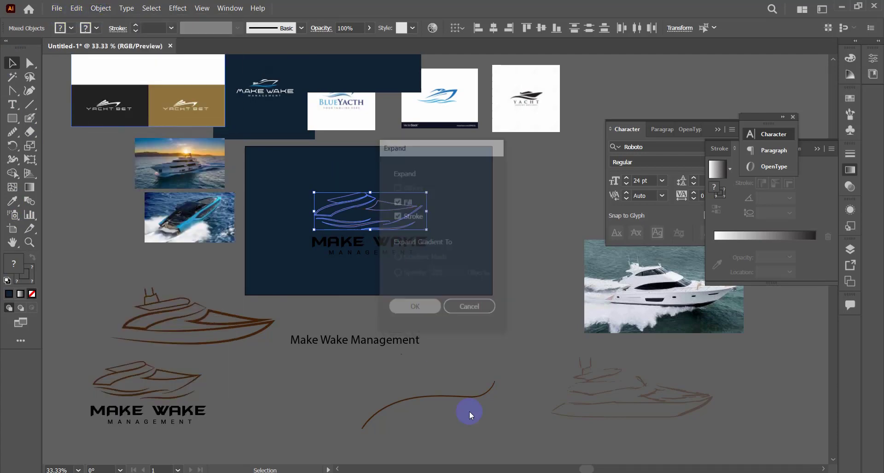
left_click(13, 201)
left_click(98, 72)
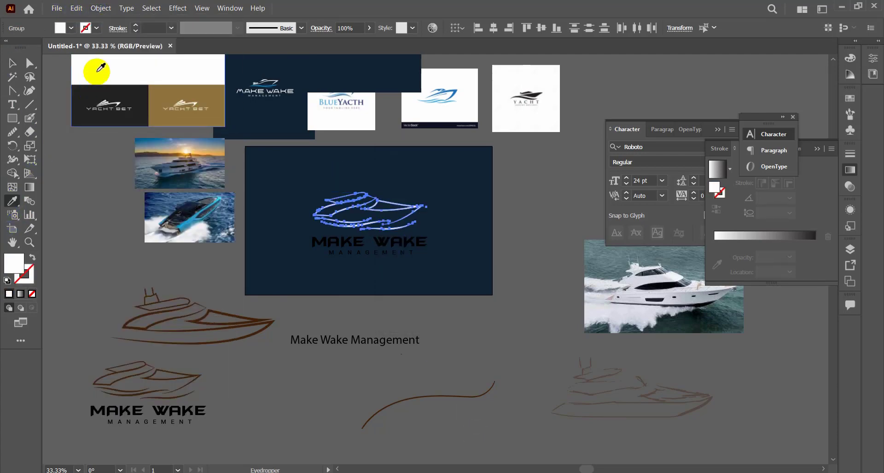
left_click(12, 63)
left_click(67, 154)
Recolor the waves with the blue sampled from the wave in the reference Make Wake logo.
scroll(413, 208, "up", 1)
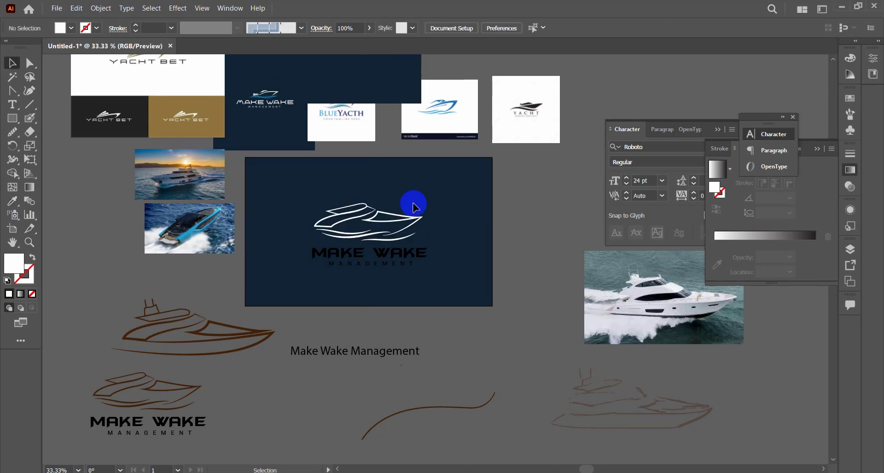
scroll(413, 208, "up", 5)
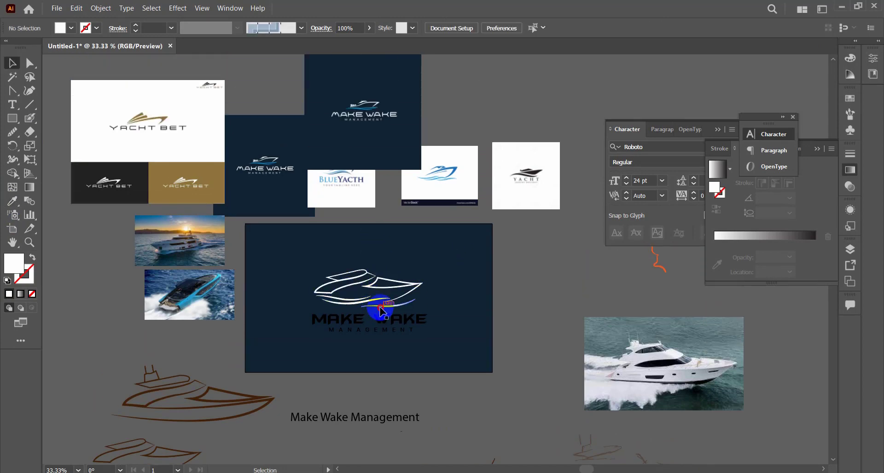
left_click(380, 311)
left_click(13, 202)
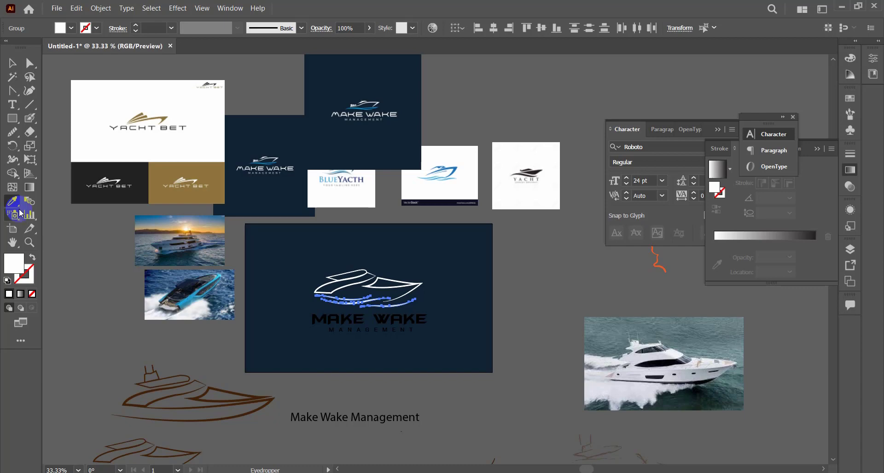
right_click(185, 227)
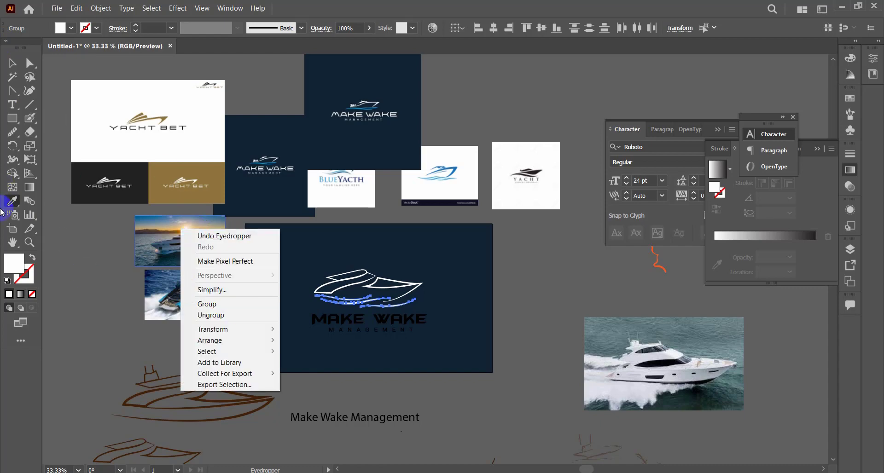
left_click(15, 205)
left_click(379, 148, "ctrl")
left_click(385, 159, "ctrl")
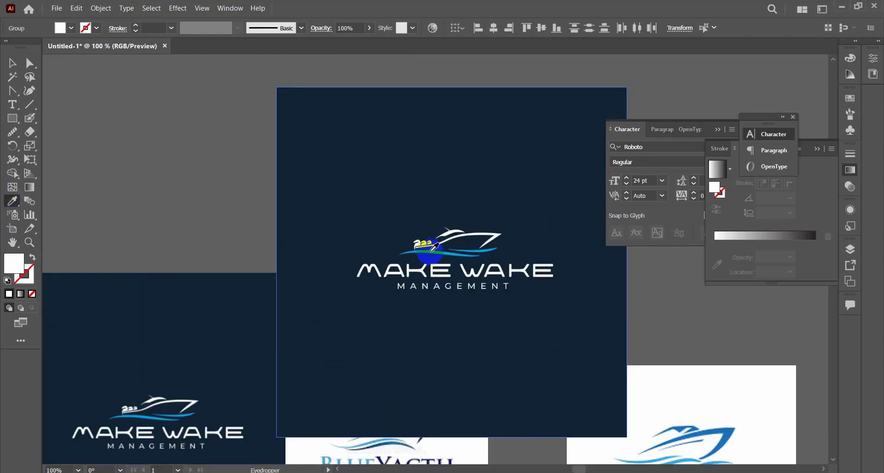
left_click(451, 239)
key("v")
scroll(484, 311, "down", 2)
scroll(479, 315, "down", 11)
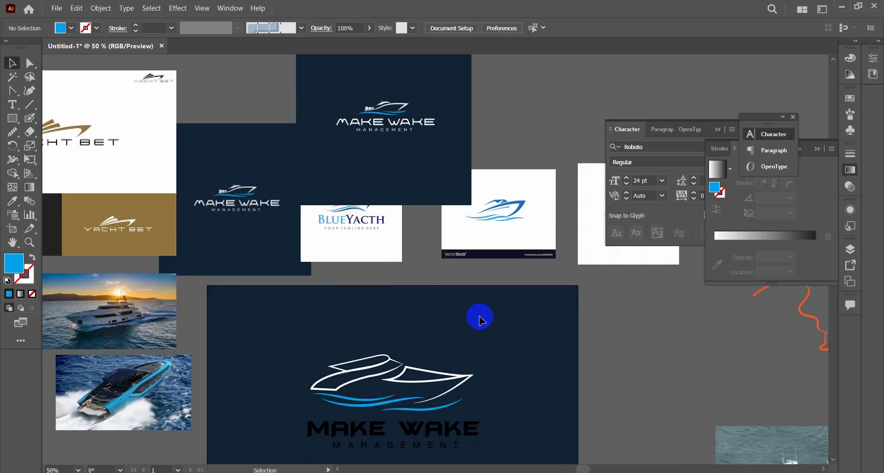
Examine the yacht outlines up close at the bow tip and the cabin roof.
scroll(667, 319, "up", 1)
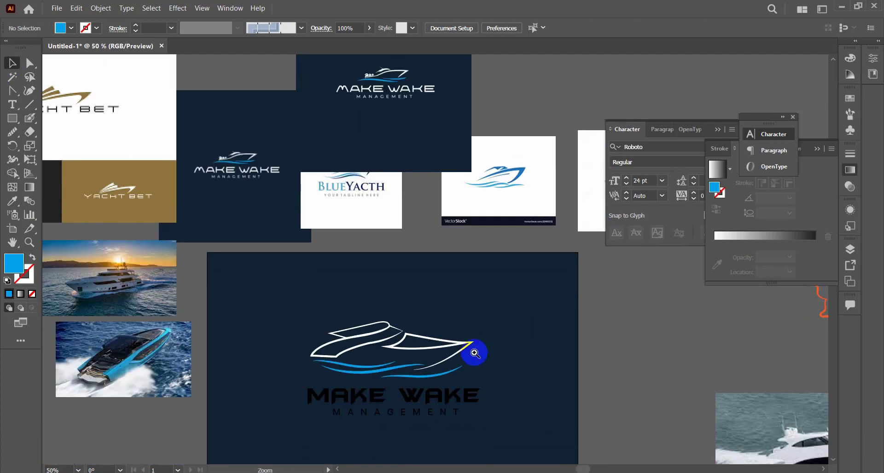
left_click(473, 353, "ctrl")
left_click(396, 260, "ctrl")
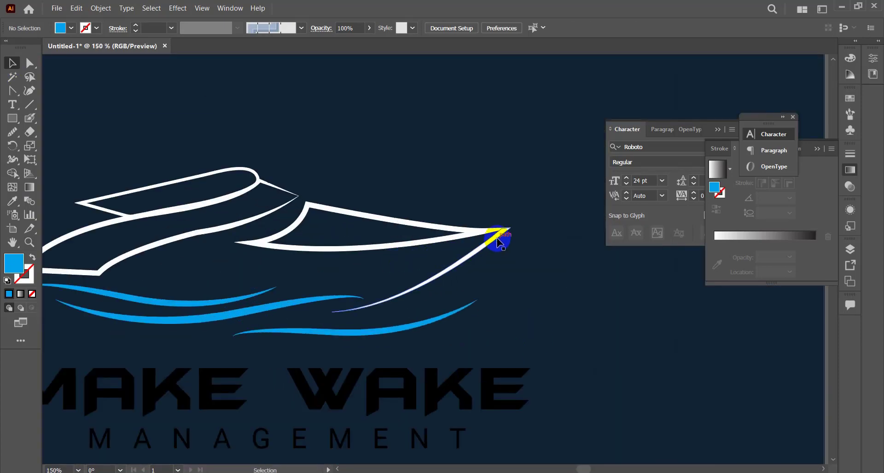
left_click(310, 213, "ctrl")
left_click(393, 231, "ctrl")
left_click(398, 231, "ctrl")
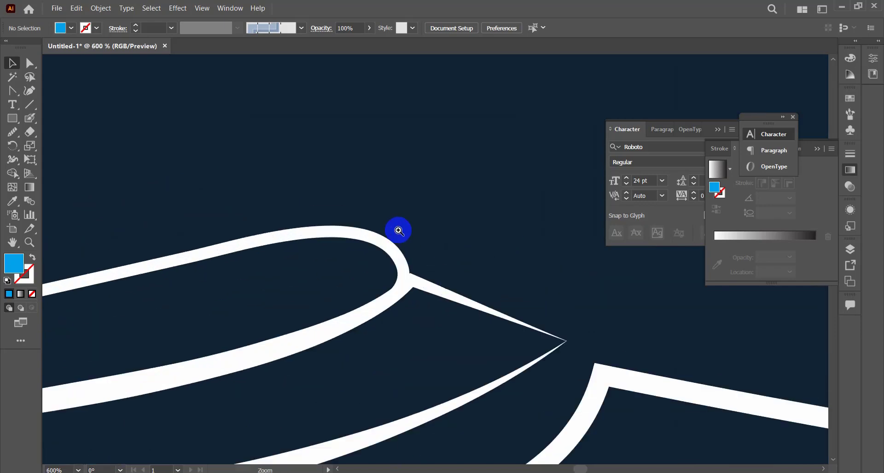
scroll(525, 323, "down", 6)
scroll(401, 276, "down", 1)
scroll(398, 276, "up", 2)
Color both the MAKE WAKE and MANAGEMENT text lines white, sampled from a white reference image.
left_click(332, 261)
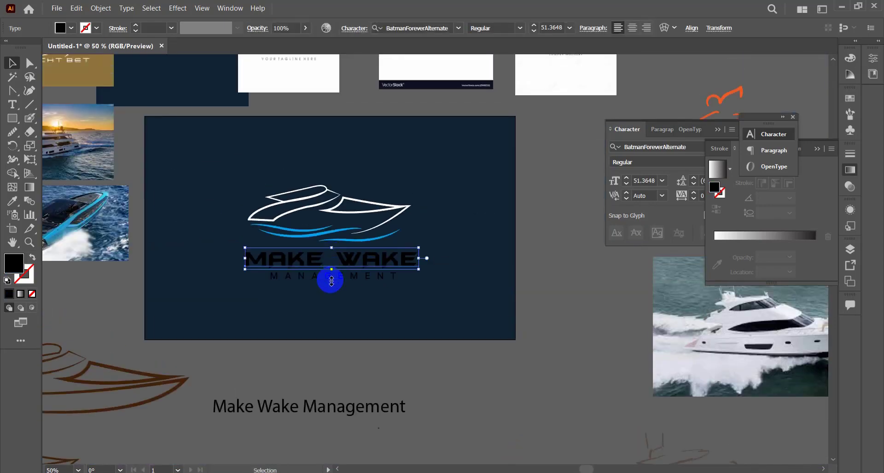
left_click(330, 278, "shift")
left_click(13, 201)
left_click(261, 83)
left_click(12, 63)
left_click(446, 274)
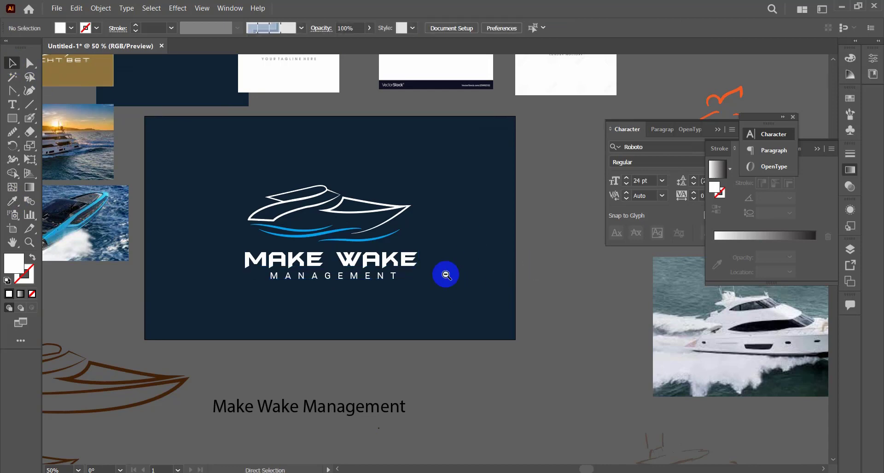
Scale MAKE WAKE down slightly toward the yacht's width and move MANAGEMENT up closer beneath it.
scroll(446, 275, "down", 2)
left_click(404, 257)
left_click(520, 29)
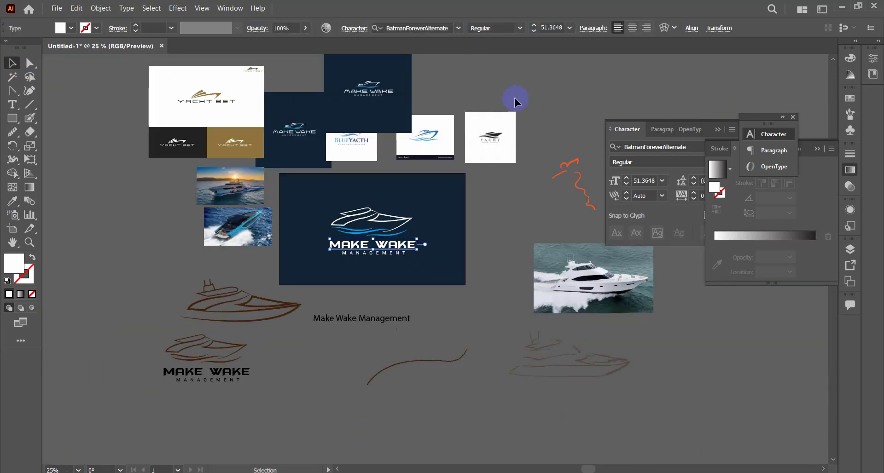
left_click(408, 255, "ctrl")
left_click(408, 254, "ctrl")
left_click(408, 255, "ctrl")
left_click_drag(550, 262, 544, 260)
left_click_drag(483, 274, 483, 269)
left_click(511, 271)
left_click(508, 267, "ctrl+alt")
left_click(508, 267, "ctrl+alt")
left_click(508, 267, "ctrl+alt")
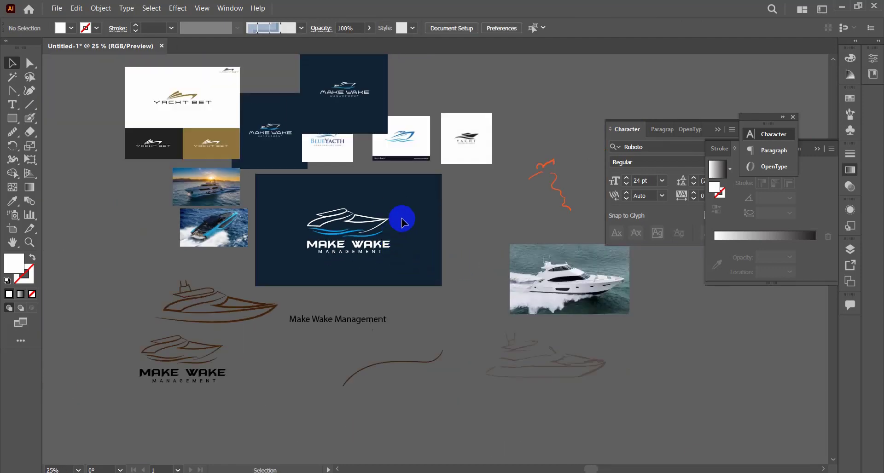
Place a copy of the complete white and blue logo in the empty area beyond the artboard's lower right.
left_click_drag(402, 219, 313, 270)
left_click(409, 199)
left_click_drag(407, 208, 320, 253)
left_click_drag(384, 221, 731, 356)
left_click(392, 225, "ctrl")
left_click(449, 259, "ctrl")
left_click(418, 298, "ctrl")
scroll(418, 299, "up", 2)
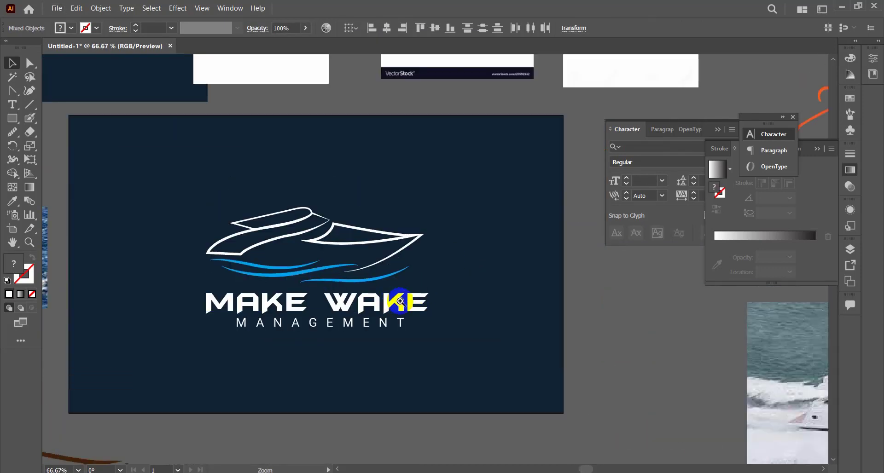
Copy the MAKE WAKE and MANAGEMENT text lines below the artboard and expand the copy into shapes.
left_click(401, 300, "ctrl")
left_click_drag(400, 300, 453, 337)
left_click(486, 287, "ctrl+alt")
left_click(486, 287, "ctrl+alt")
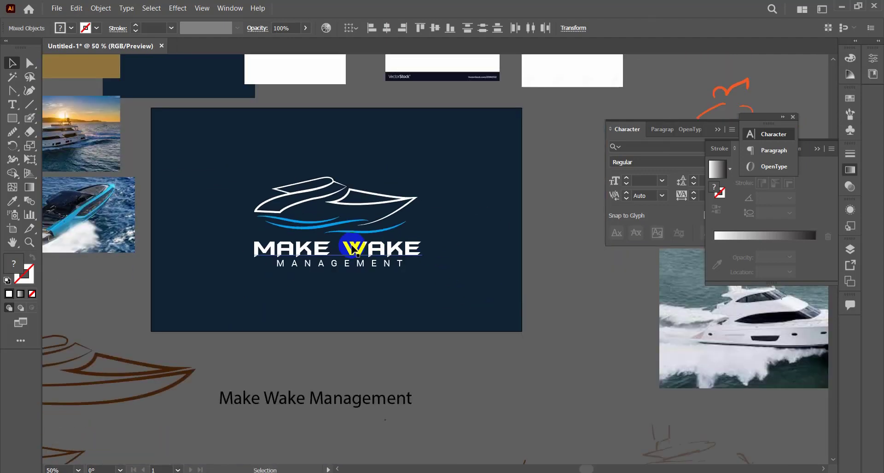
left_click(447, 249, "ctrl+alt")
left_click_drag(410, 250, 358, 385)
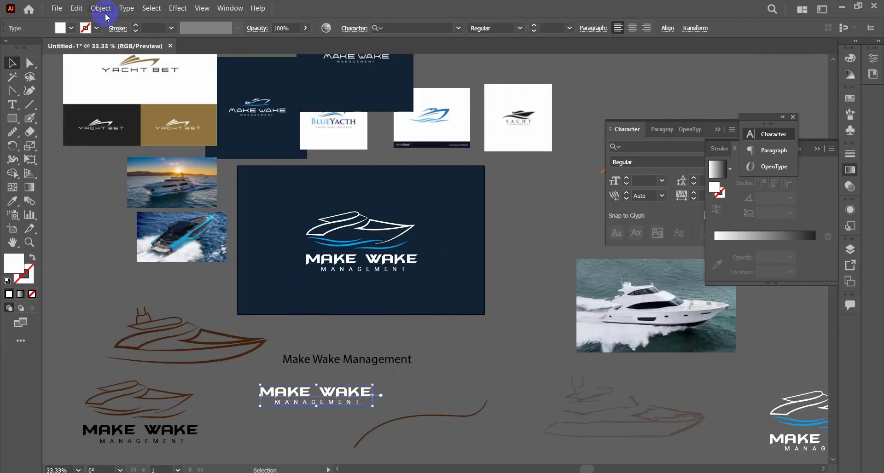
left_click(106, 18)
left_click(327, 368)
left_click(101, 7)
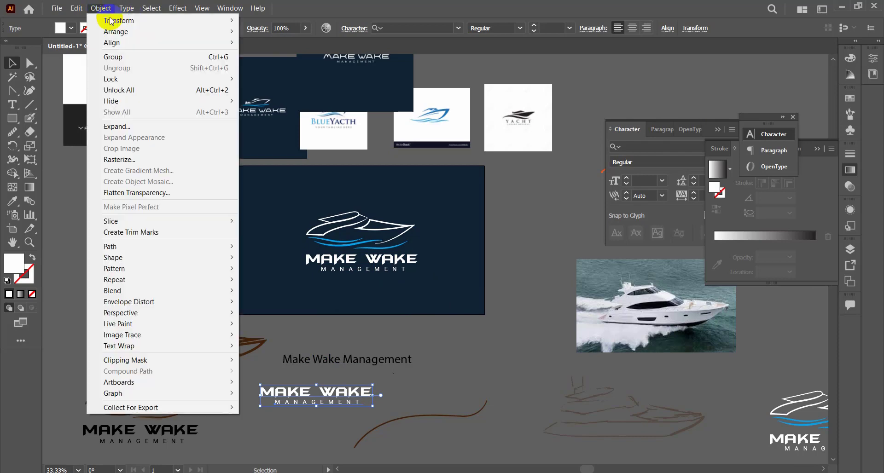
left_click(119, 123)
left_click(407, 308)
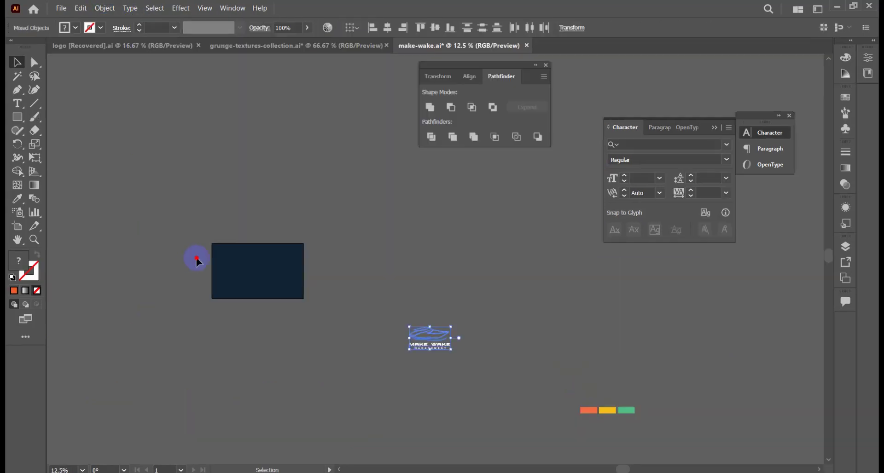
Move the logo to the center of the navy rectangle in make-wake.ai and group it.
left_click_drag(195, 258, 253, 270)
left_click_drag(467, 367, 432, 335)
left_click_drag(433, 336, 257, 269)
key("ctrl+g")
key("ctrl+equal")
key("ctrl+equal")
key("ctrl+equal")
key("ctrl+equal")
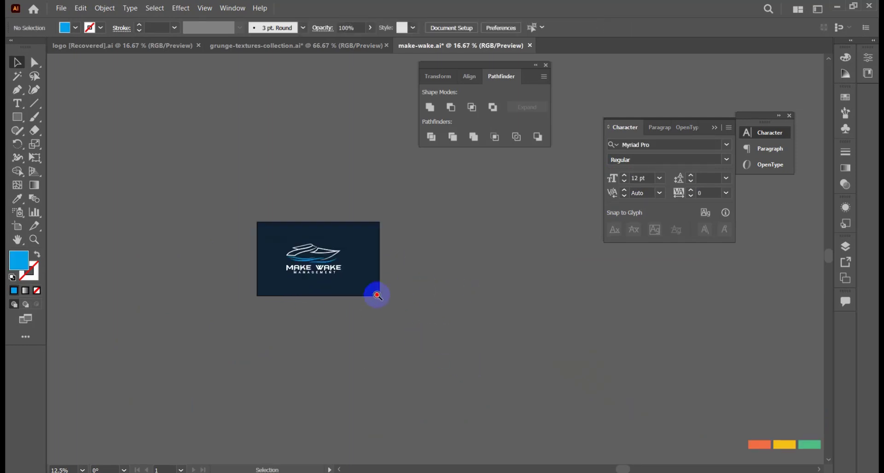
left_click_drag(403, 222, 395, 360)
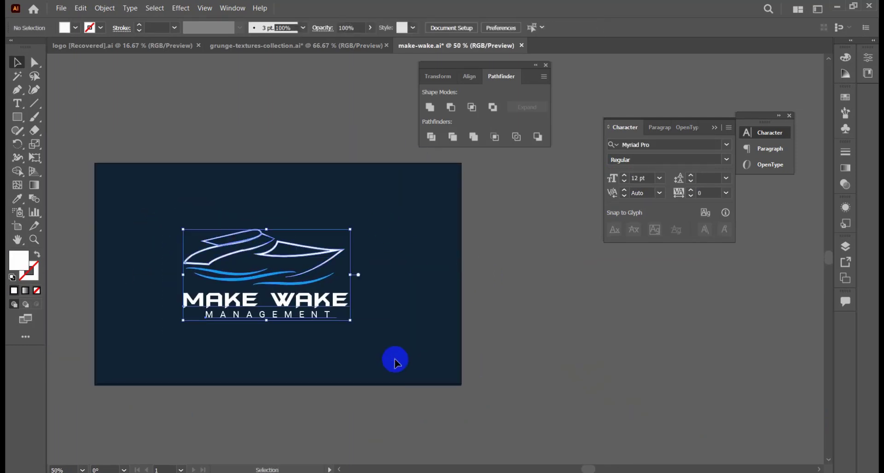
Close the grunge-textures-collection.ai document.
key("Delete")
key("ctrl+minus")
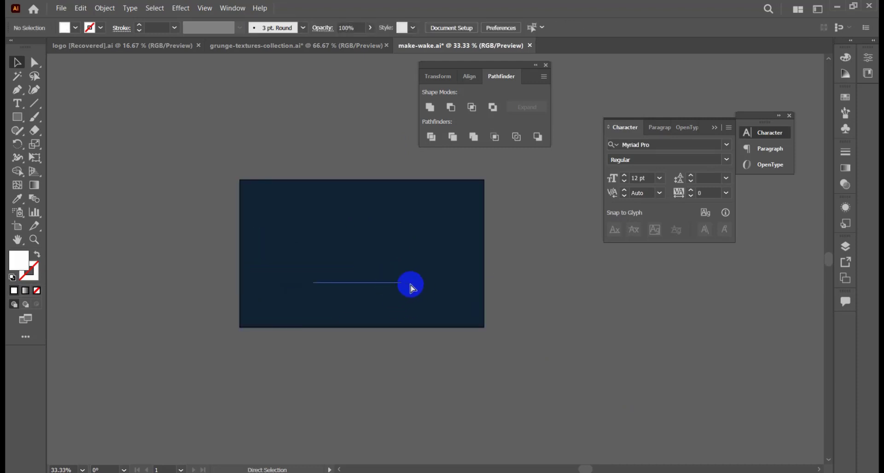
left_click(387, 46)
key("ctrl+minus")
Duplicate the navy artboard with its logo and place the copy beside the original.
key("shift+o")
key("v")
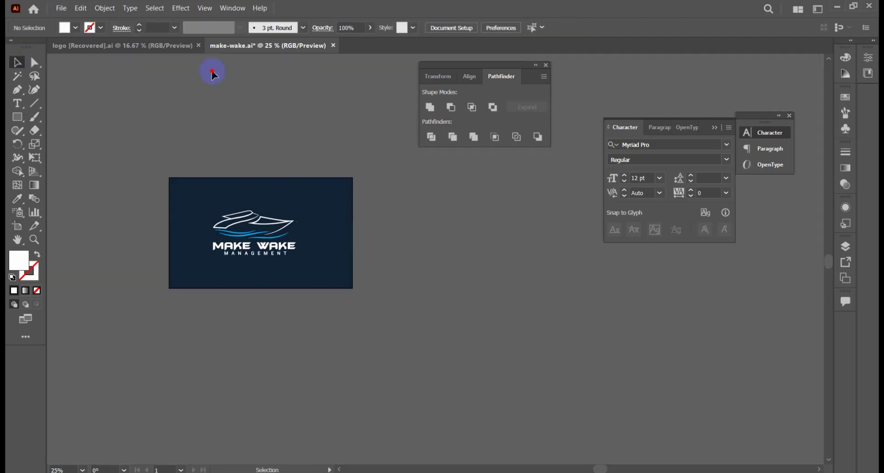
left_click(244, 189)
key("shift+o")
left_click_drag(306, 234, 467, 224)
left_click(16, 55)
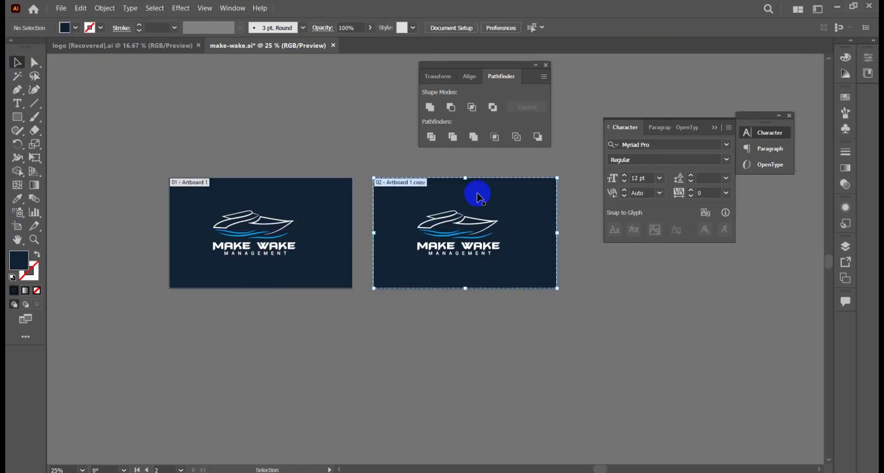
Ungroup the logo on the copied artboard so the yacht artwork is separate from the text.
left_click(474, 223)
right_click(477, 229)
left_click(511, 314)
left_click_drag(544, 244, 401, 202)
key("ctrl+shift+a")
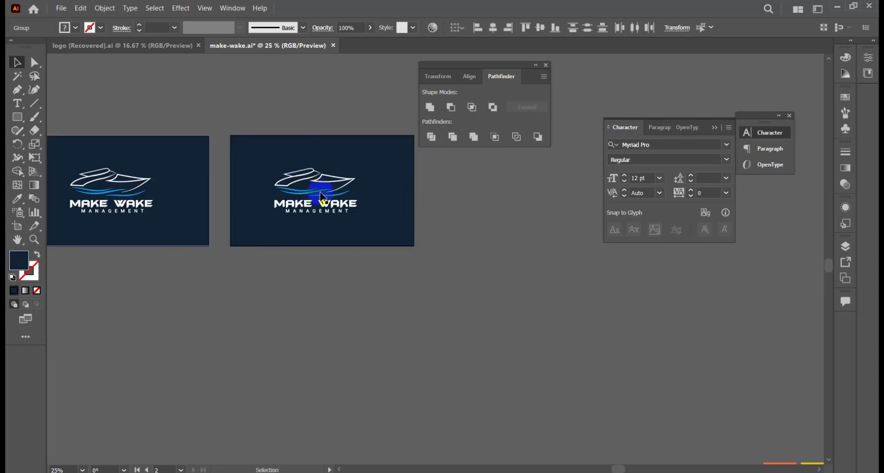
left_click_drag(269, 154, 383, 196)
key("ctrl+z")
key("ctrl+shift+a")
right_click(332, 180)
left_click(369, 268)
left_click(534, 260)
Move the orange, yellow and green color rectangles from the empty lower area to just above the second artboard.
scroll(534, 260, "down", 1)
left_click_drag(534, 260, 438, 230)
left_click_drag(541, 343, 686, 408)
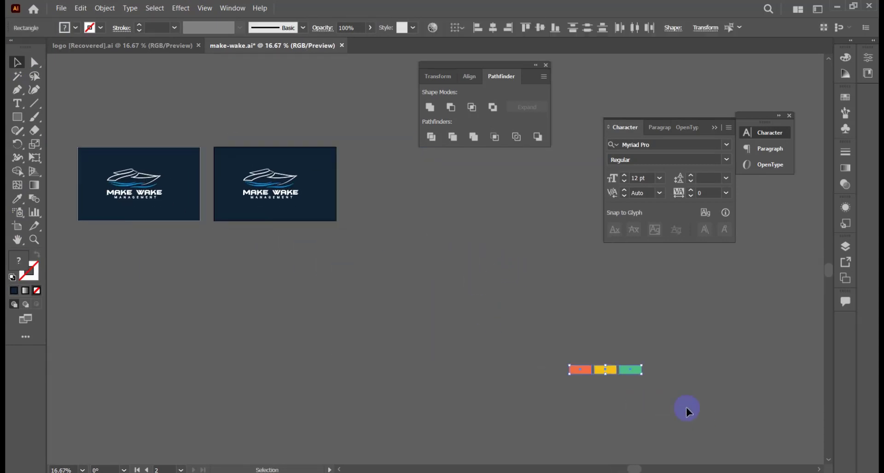
left_click_drag(607, 370, 289, 113)
left_click(386, 133)
scroll(386, 132, "up", 1)
left_click_drag(385, 132, 505, 178)
Build a three-stop linear gradient, sampling the orange, yellow and green rectangles for its start, middle and end colors.
left_click(846, 169)
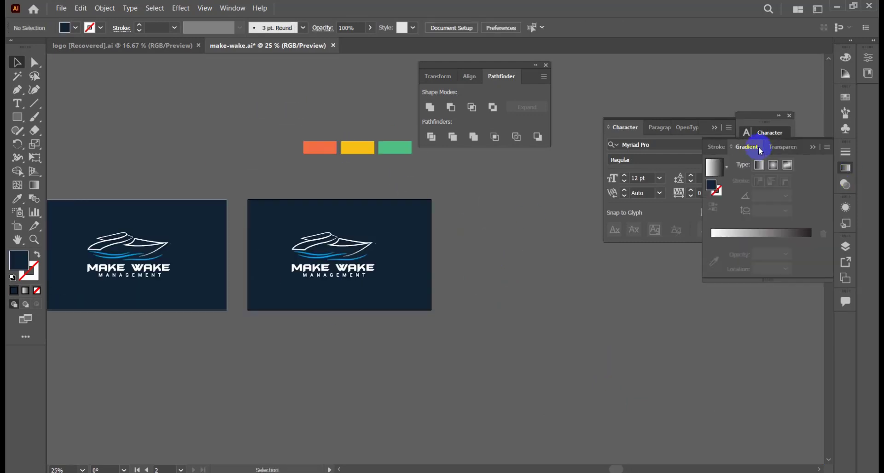
left_click(759, 165)
left_click(765, 239)
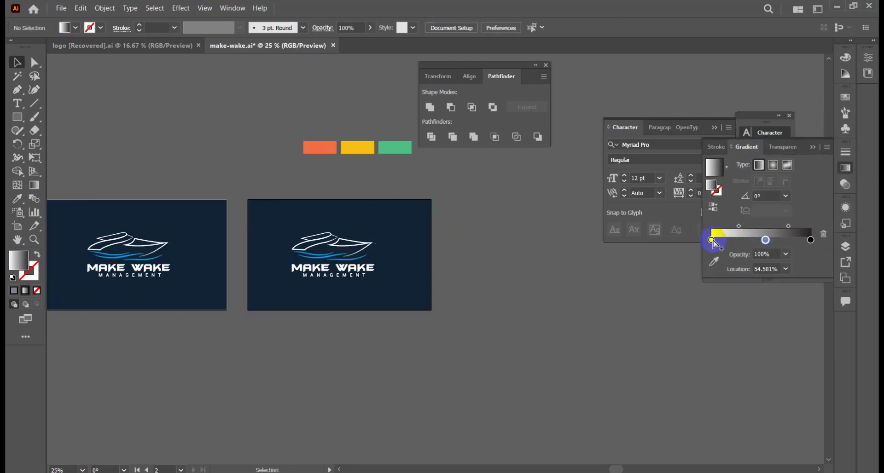
left_click(715, 261)
left_click(321, 147)
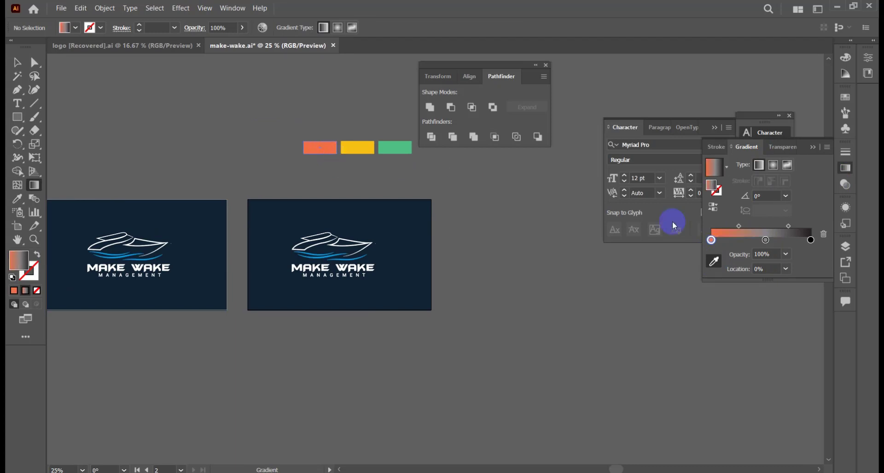
left_click(359, 144)
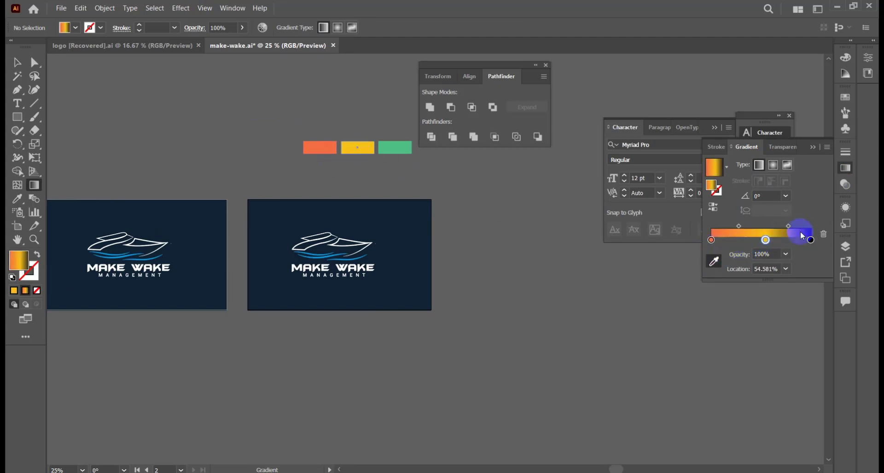
left_click(400, 147)
left_click(17, 62)
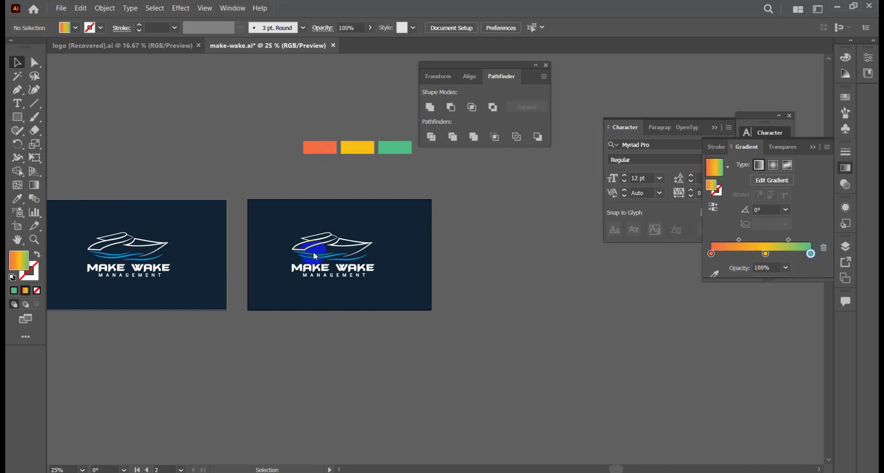
Apply the orange, yellow and green gradient to the yacht and waves on the second artboard.
left_click(340, 247)
left_click(761, 235)
left_click(399, 240)
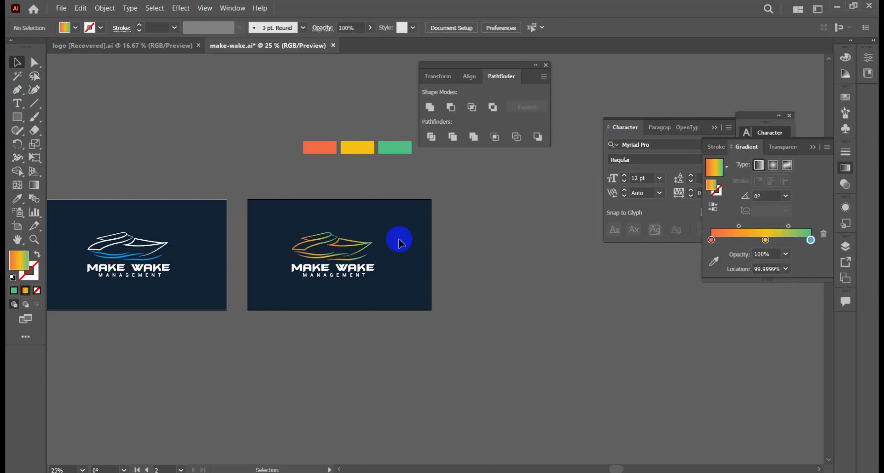
Redraw the gradient as one sweep down across the yacht and waves at about -106°, from above the yacht to the text.
scroll(390, 243, "up", 2)
left_click_drag(390, 243, 440, 225)
left_click(358, 233)
left_click(35, 185)
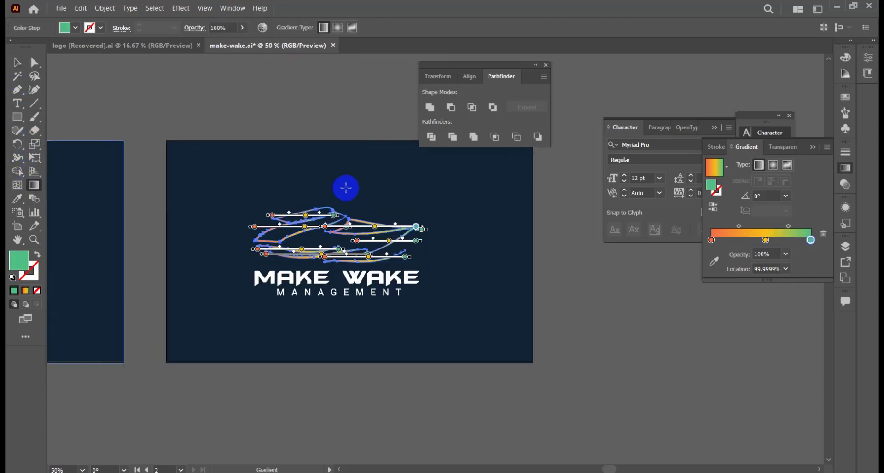
left_click_drag(346, 186, 319, 276)
left_click(17, 62)
left_click(346, 189)
scroll(465, 260, "down", 2)
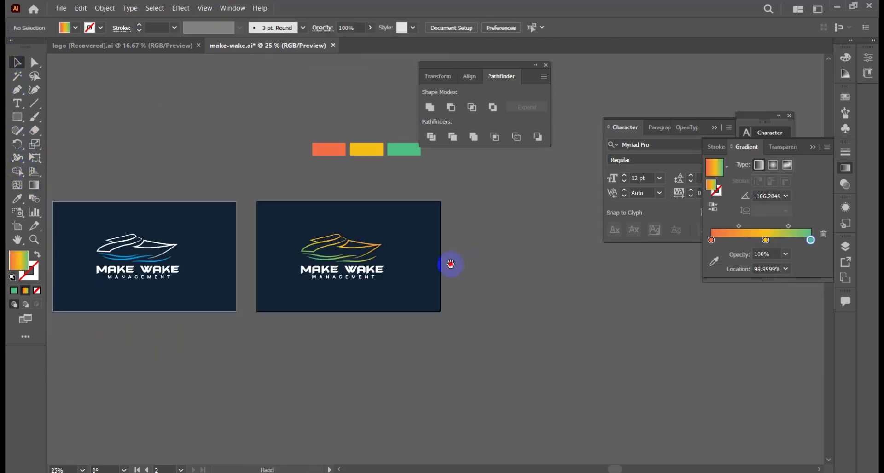
Scale the yacht, waves and both text lines on the second artboard down together slightly.
scroll(416, 260, "up", 2)
left_click_drag(408, 261, 425, 264)
left_click_drag(267, 193, 386, 295)
left_click_drag(419, 207, 309, 254)
Group the gradient yacht artwork with its text and center the group horizontally on the second artboard.
left_click(371, 240)
left_click(540, 27)
key("ctrl+z")
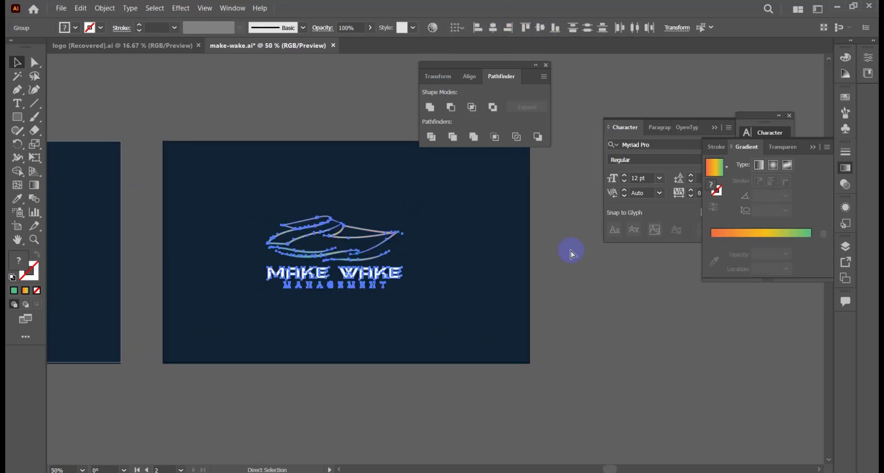
key("ctrl+g")
left_click(493, 27)
left_click(540, 27)
Inspect the gradient logo on the second artboard up close and close the Pathfinder panel.
left_click(464, 249)
left_click(462, 246, "ctrl+alt")
left_click(461, 248, "ctrl")
left_click(461, 248, "ctrl")
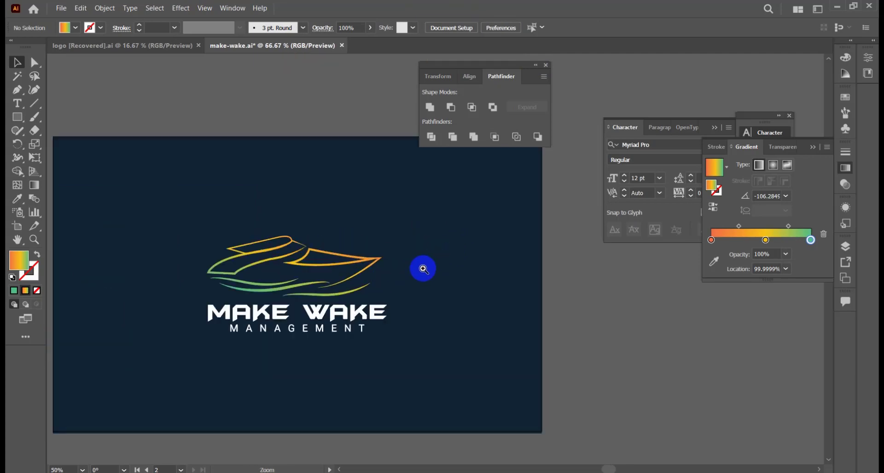
left_click(405, 267, "ctrl")
left_click(466, 280, "ctrl+alt")
left_click(466, 280, "ctrl+alt")
left_click(546, 65)
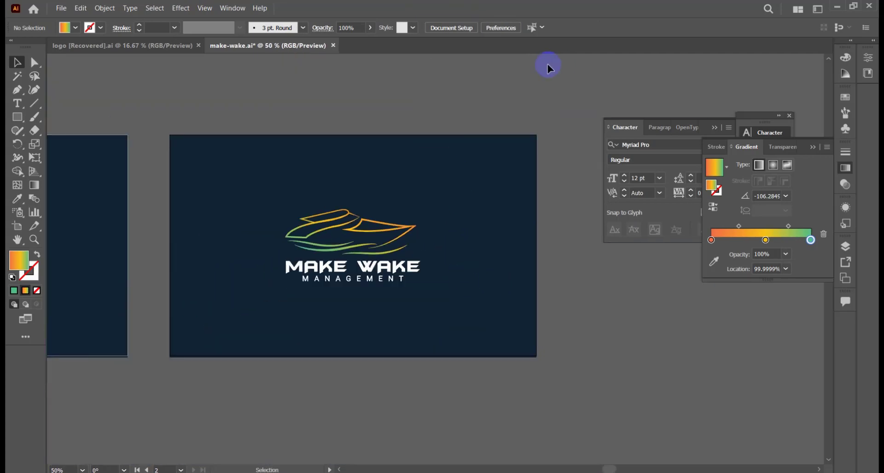